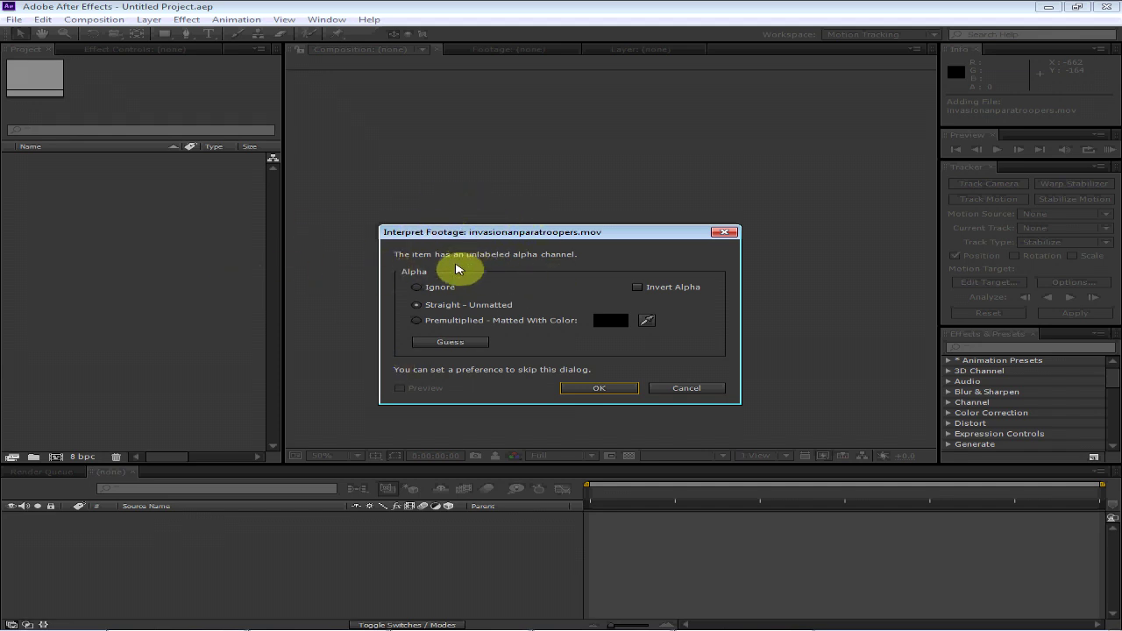
Accept the alpha interpretation for the paratrooper and C-130 clips, then import OPENLAND.jpg
click(596, 388)
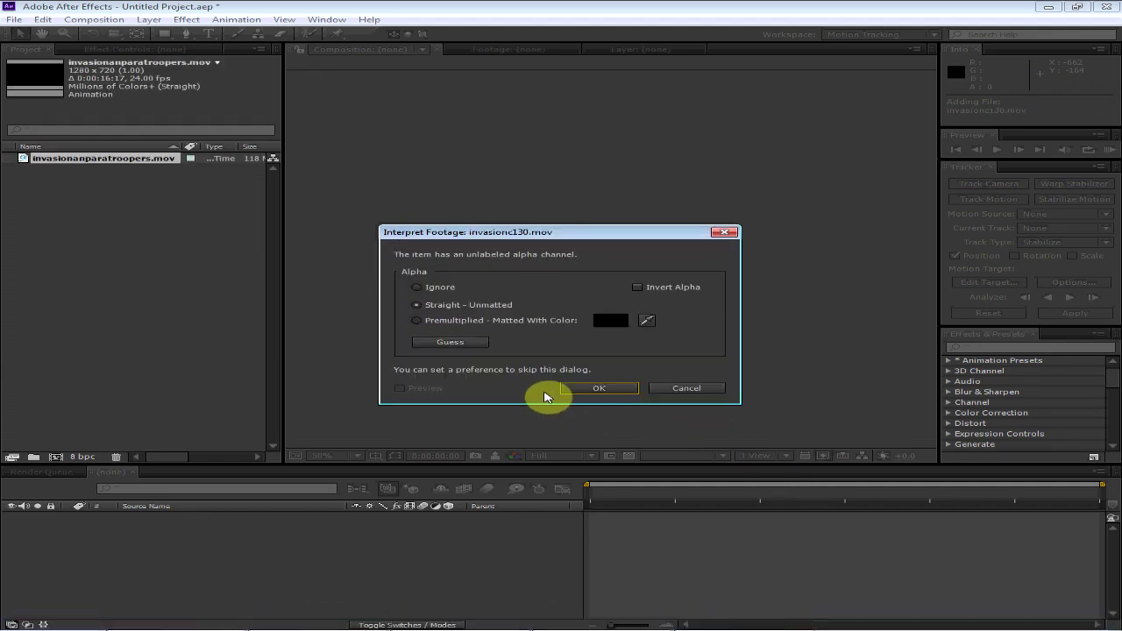
click(587, 388)
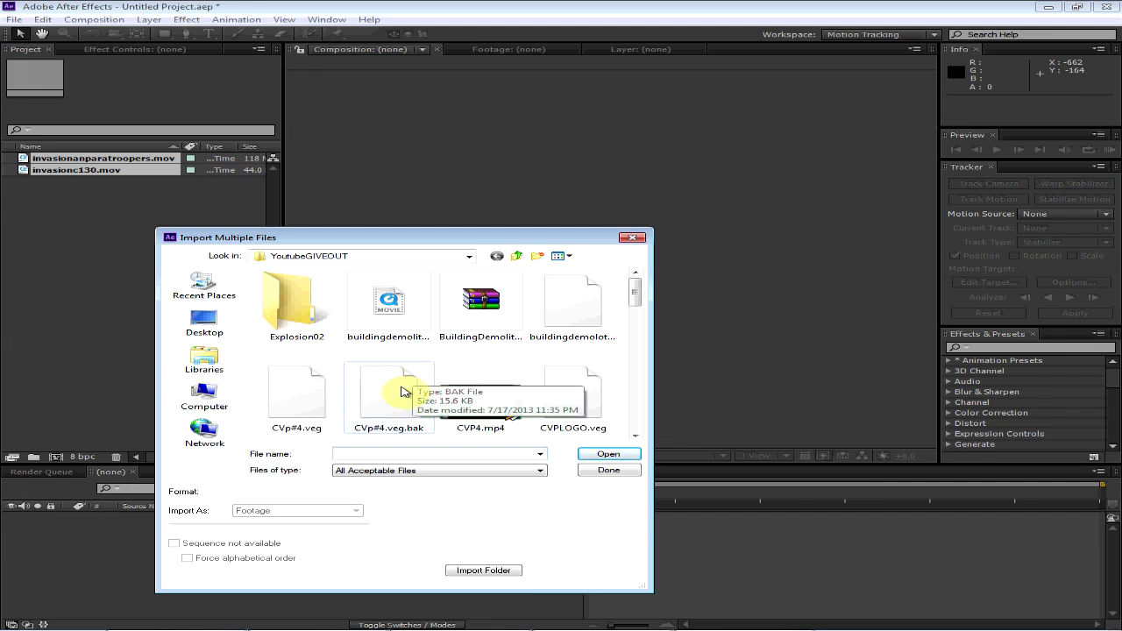
scroll(641, 311, down, 1)
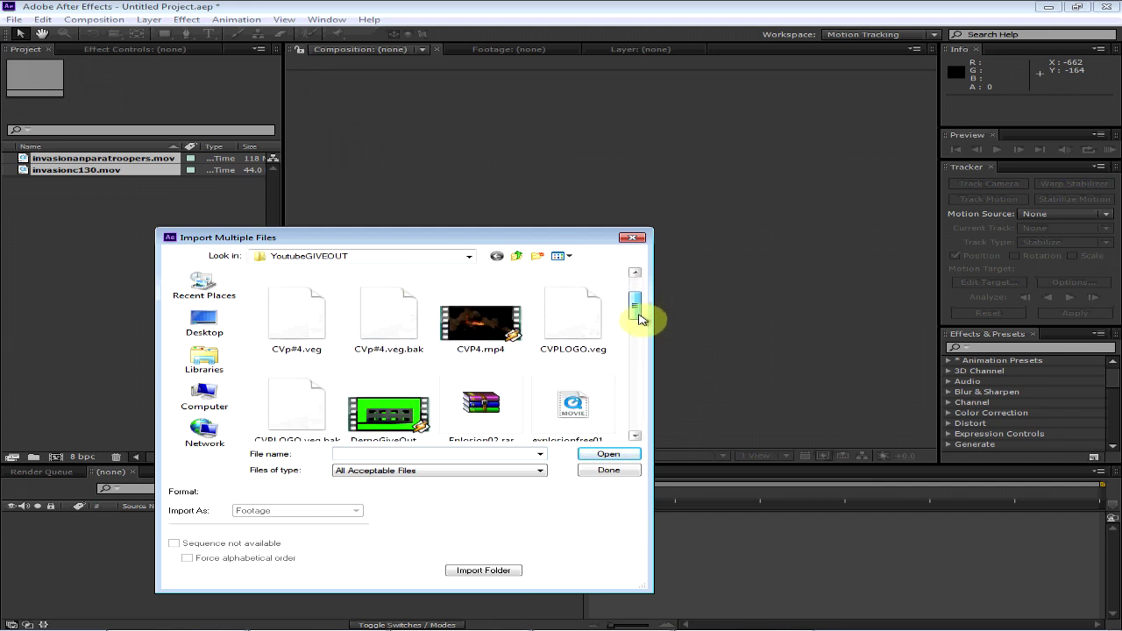
drag(641, 320, 644, 397)
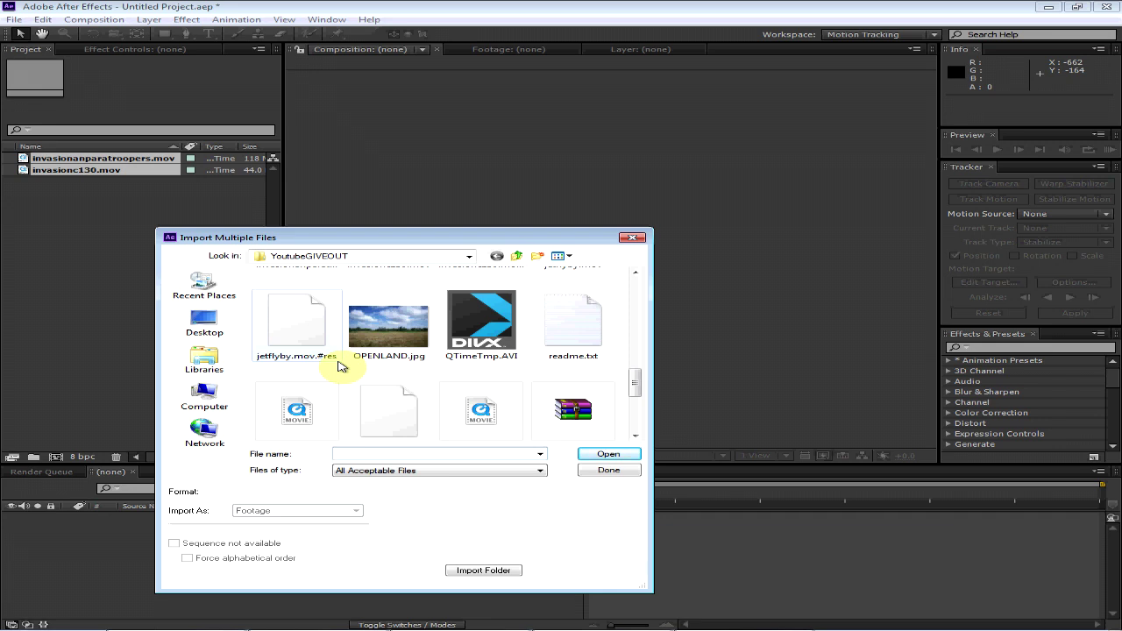
double_click(411, 347)
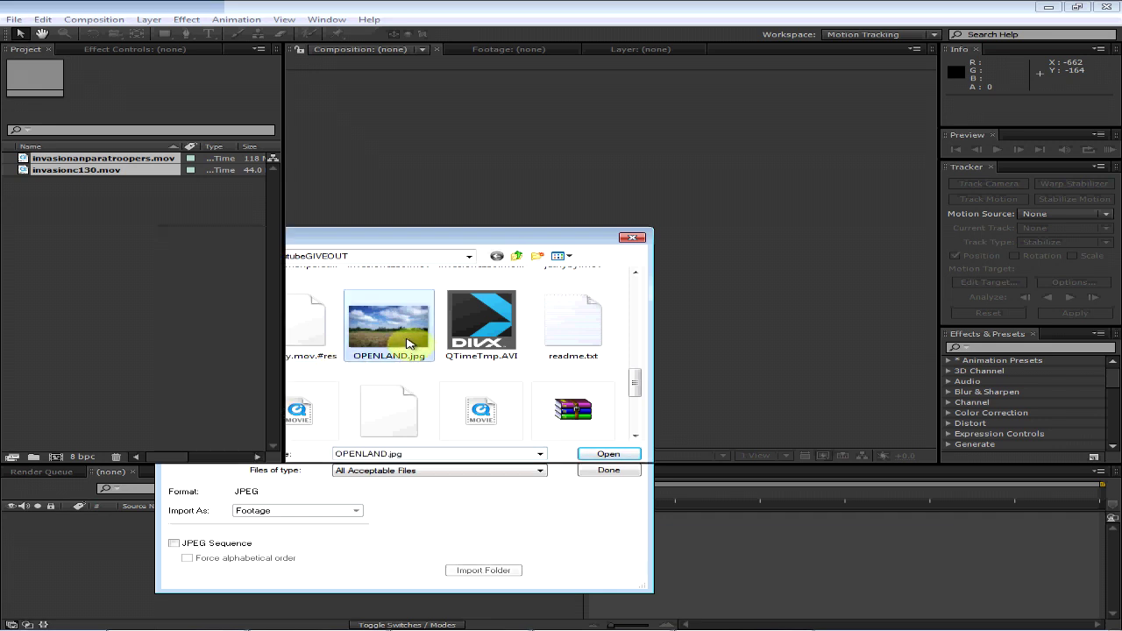
Close the import window and check the OPENLAND.jpg photo's details in the Project panel
click(638, 237)
click(131, 282)
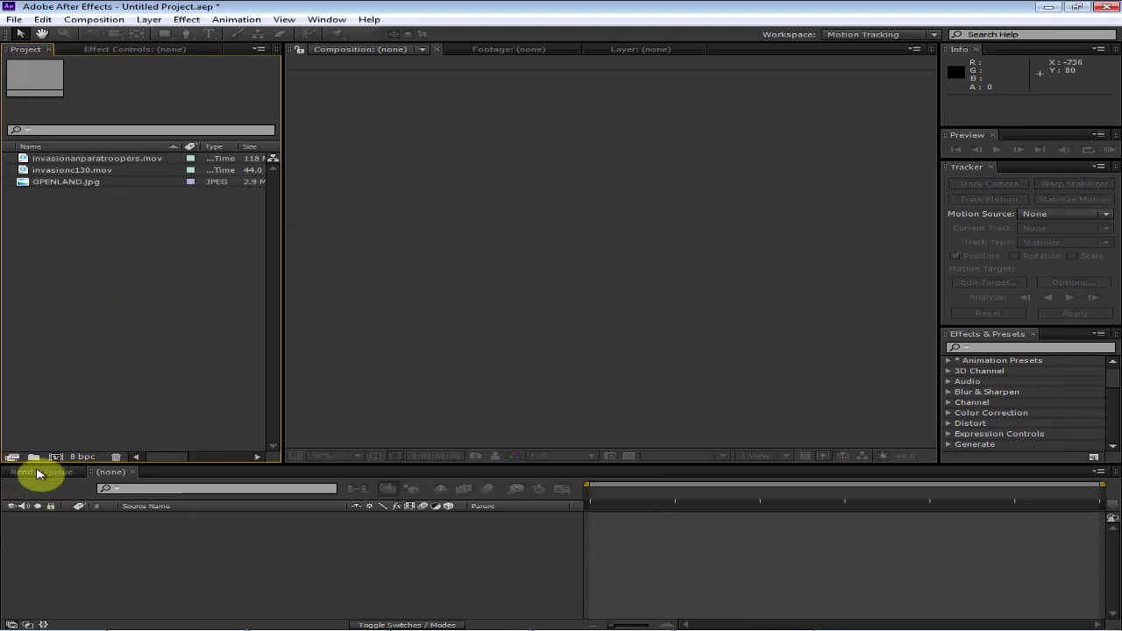
click(40, 182)
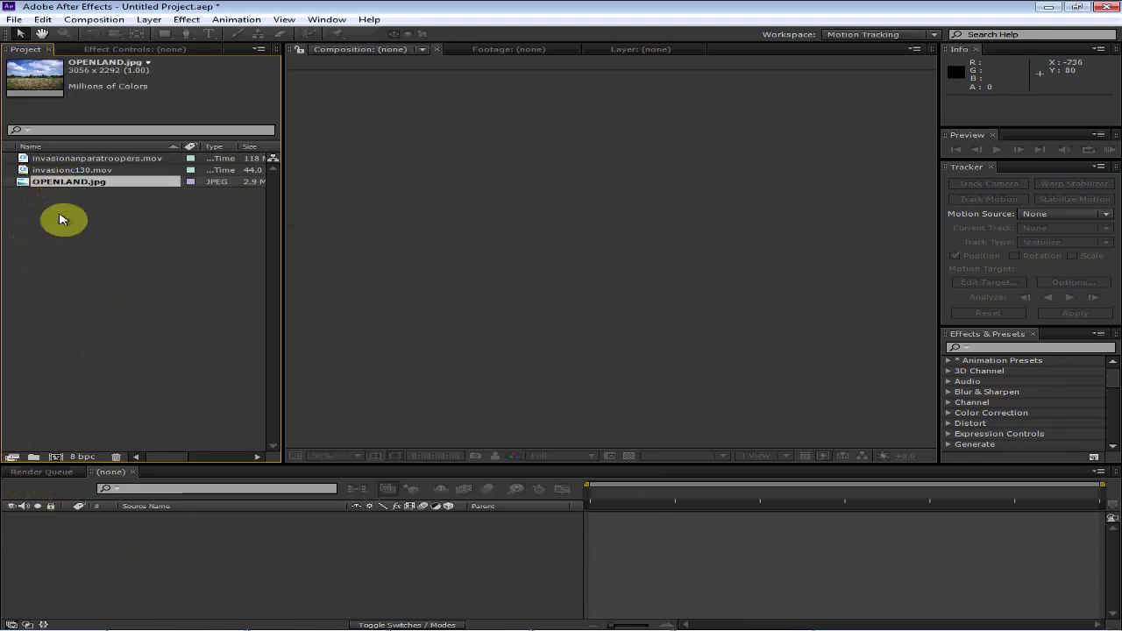
click(62, 223)
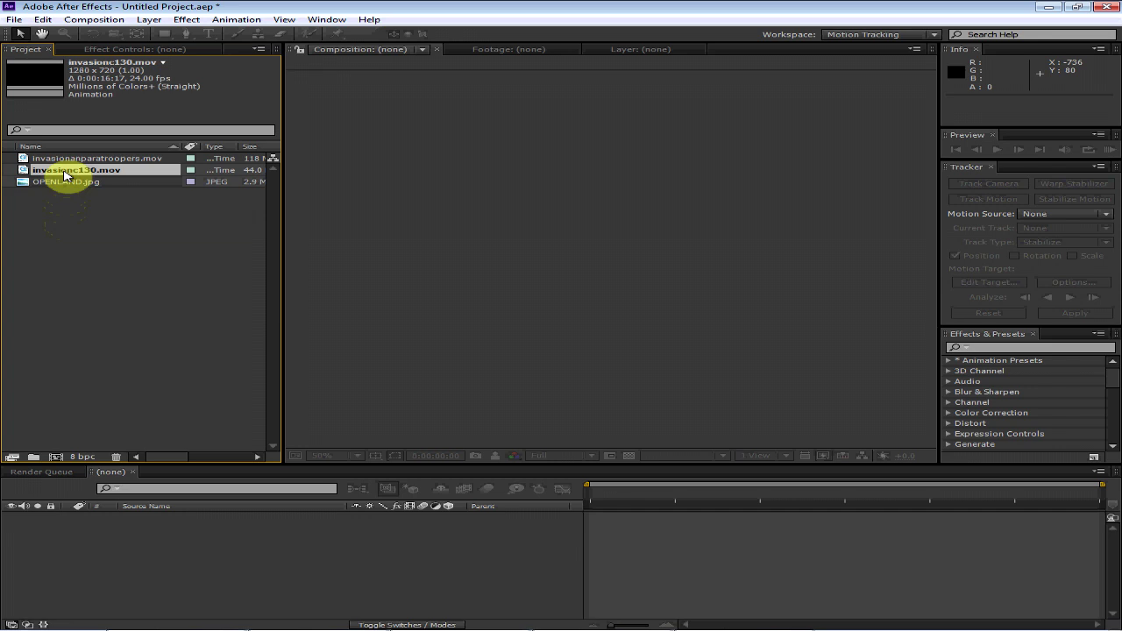
Preview invasionc130.mov in the Footage viewer, scrubbing through to its final frame
double_click(61, 175)
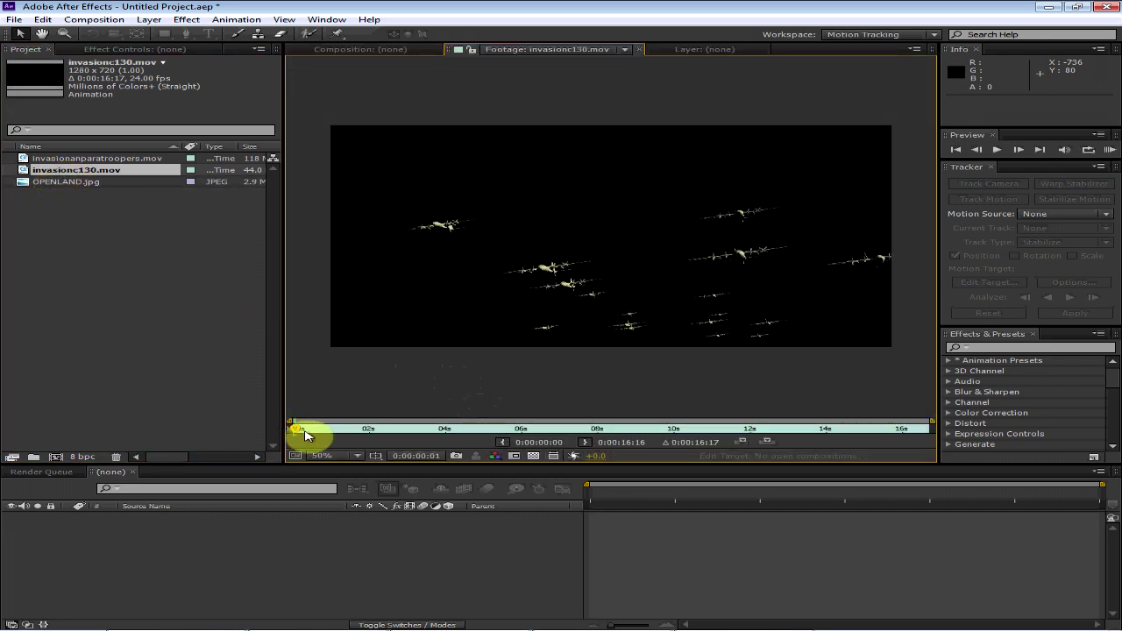
drag(307, 435, 378, 434)
key(space)
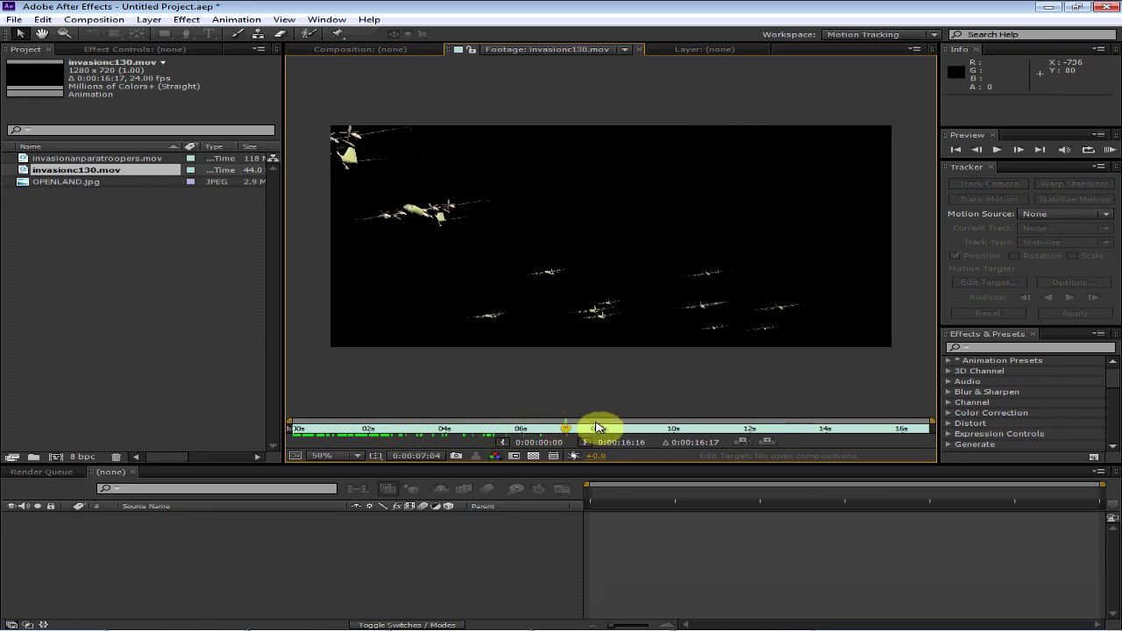
drag(611, 427, 928, 428)
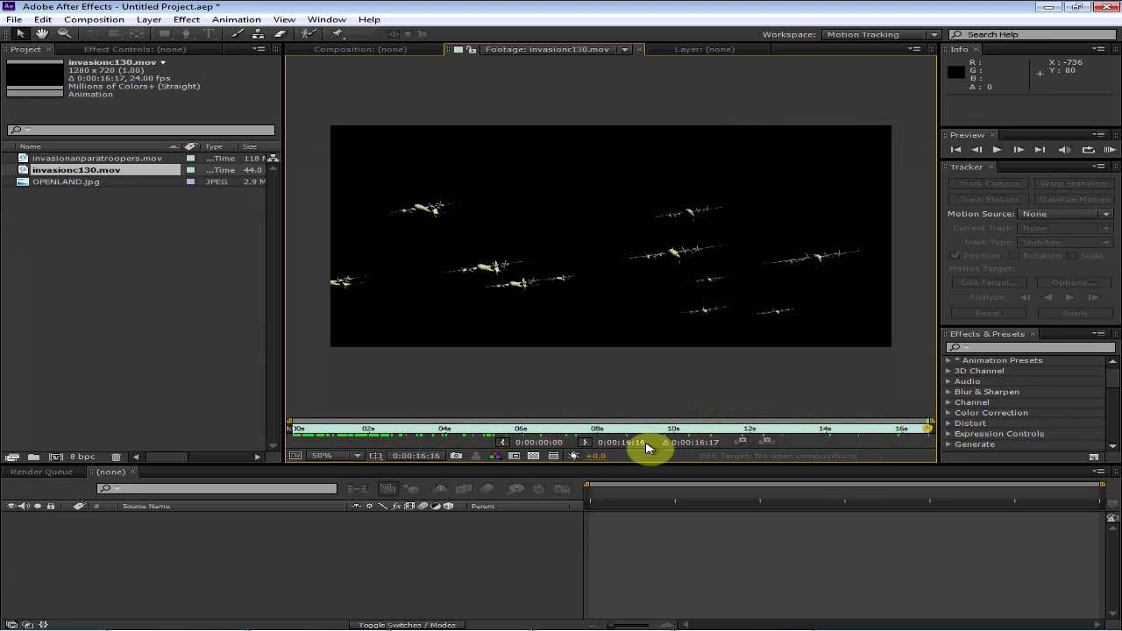
Preview the paratrooper clip, then build an OPENLAND composition (3056x2292, 5 s, 30 fps) from OPENLAND.jpg
double_click(109, 160)
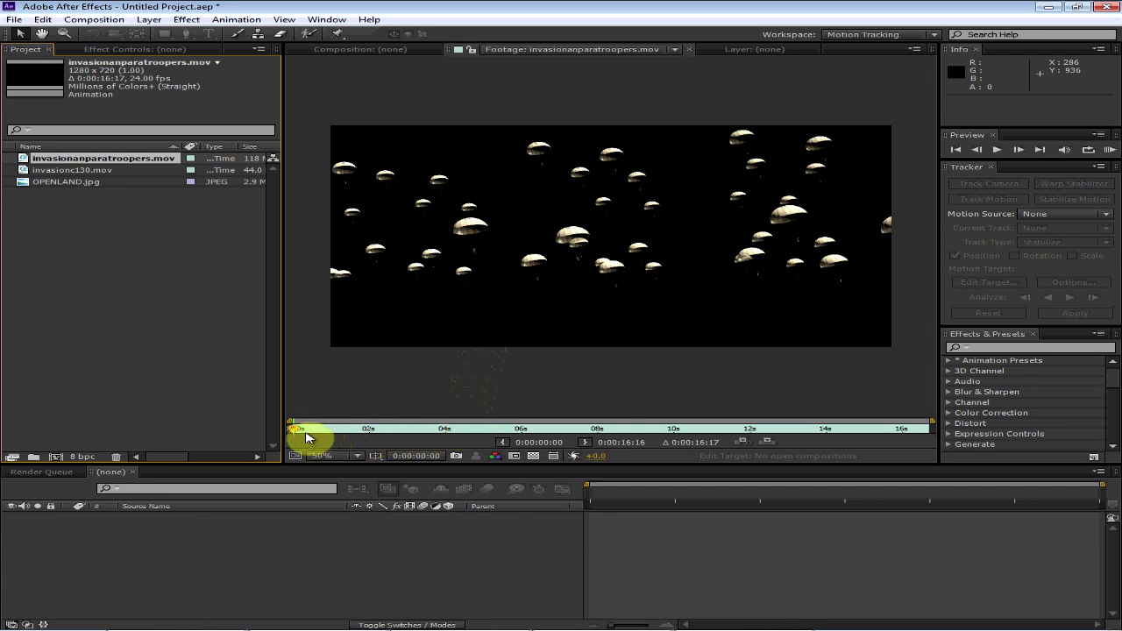
drag(306, 438, 220, 269)
mouse_move(283, 296)
mouse_down()
mouse_move(426, 293)
mouse_move(283, 292)
mouse_up()
click(32, 209)
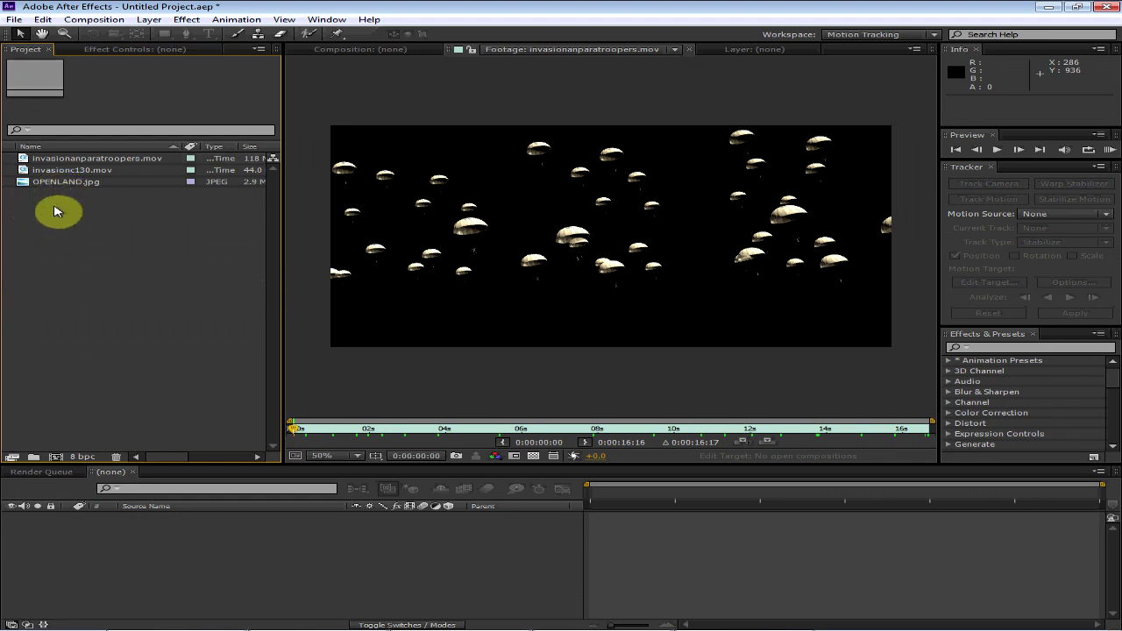
drag(48, 189, 133, 551)
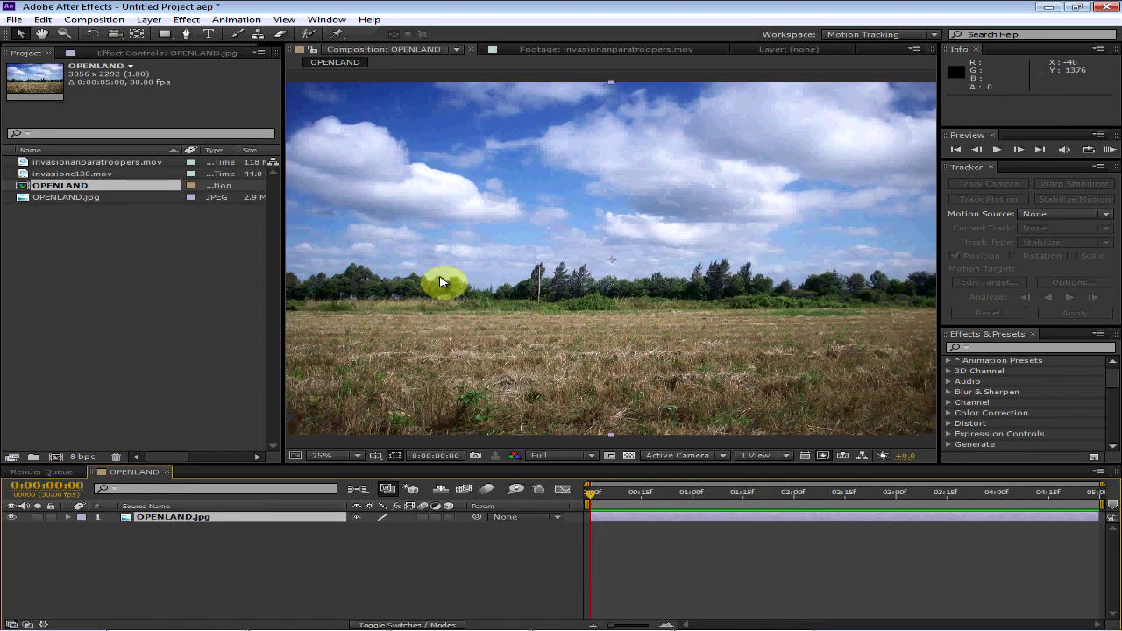
Close the OPENLAND timeline and create Comp 1 at 1280x720, 30 fps, 5 seconds long
click(167, 472)
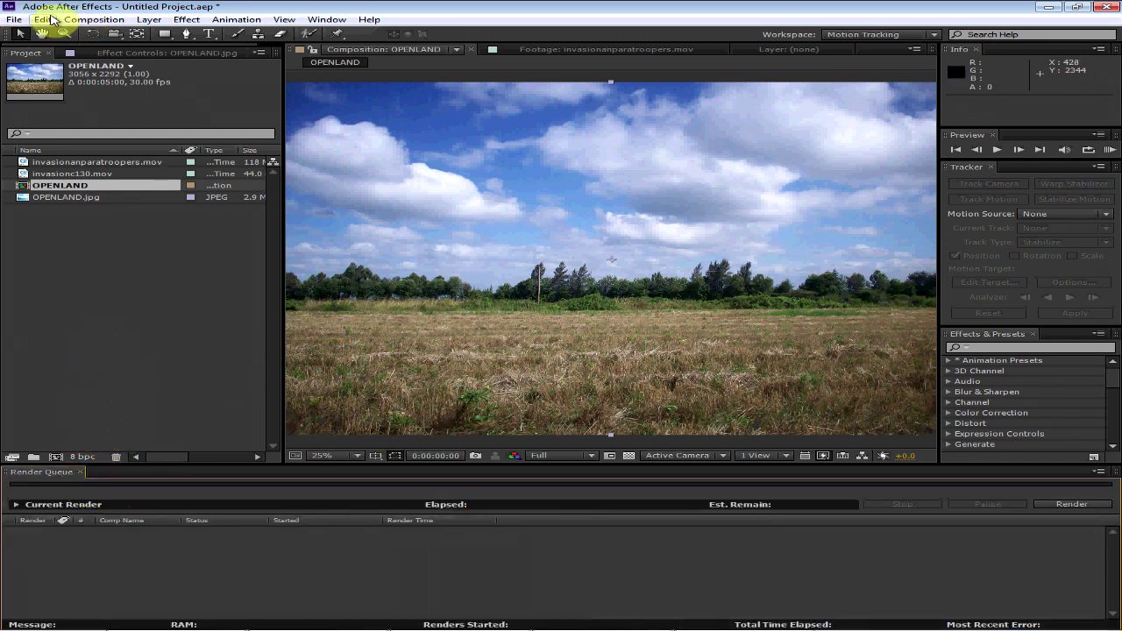
click(88, 19)
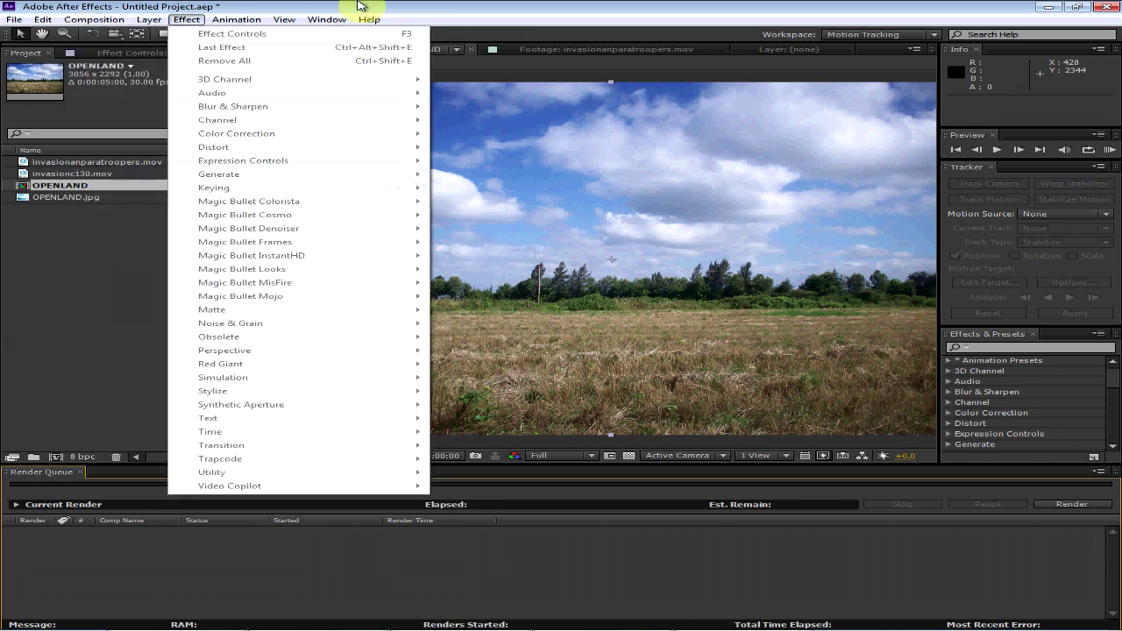
click(135, 88)
click(94, 19)
click(123, 32)
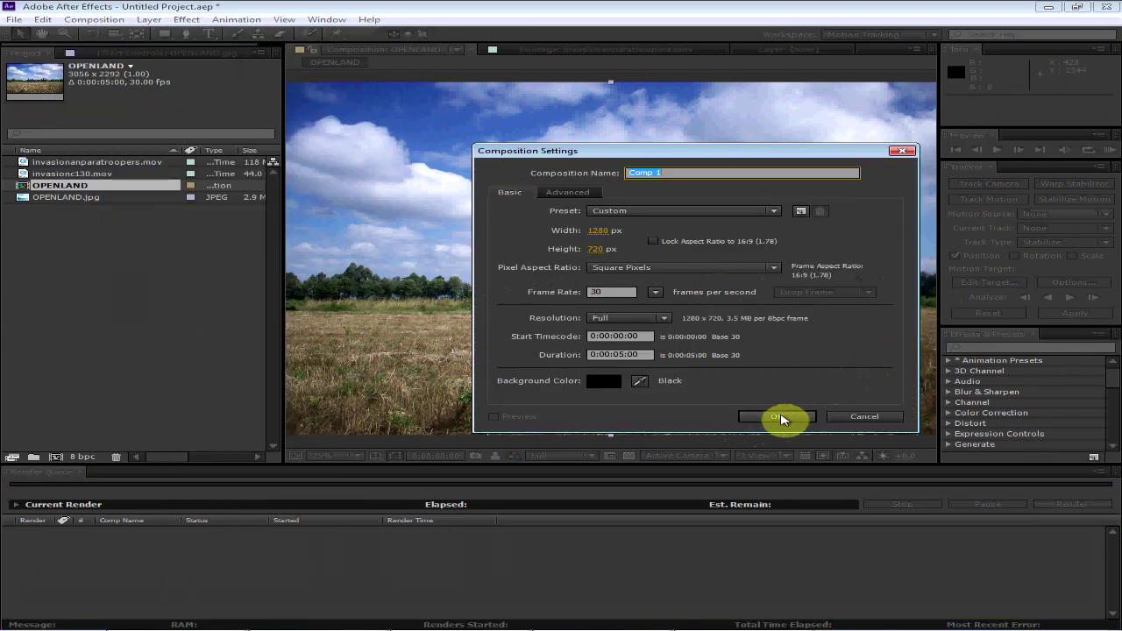
click(779, 418)
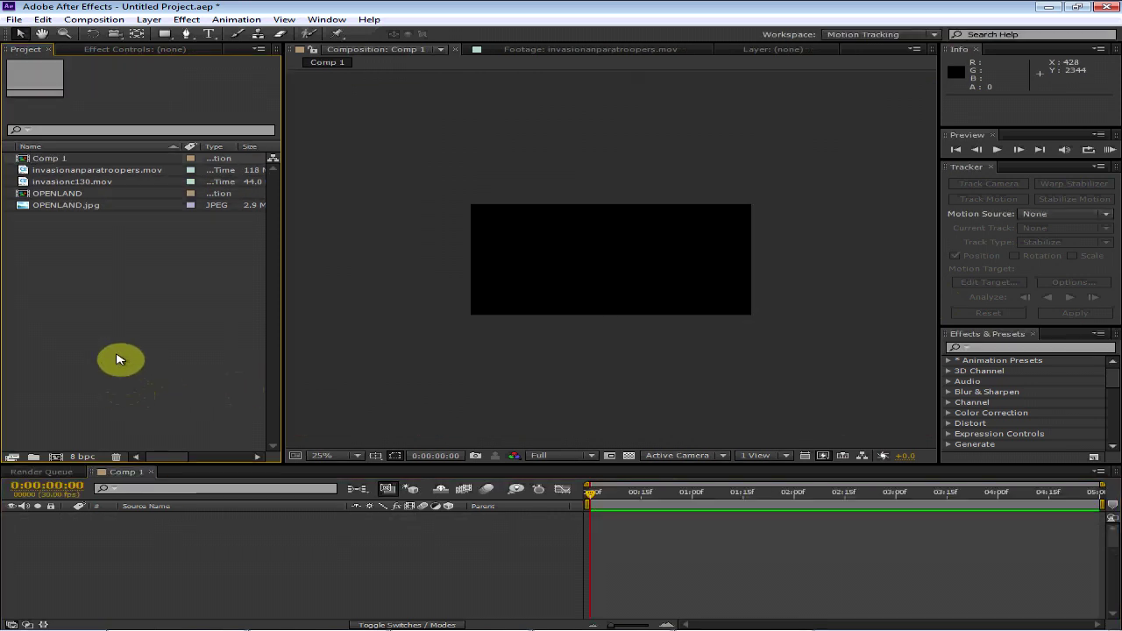
Layer invasionc130.mov above OPENLAND.jpg in Comp 1 and scrub to watch the aircraft
click(70, 180)
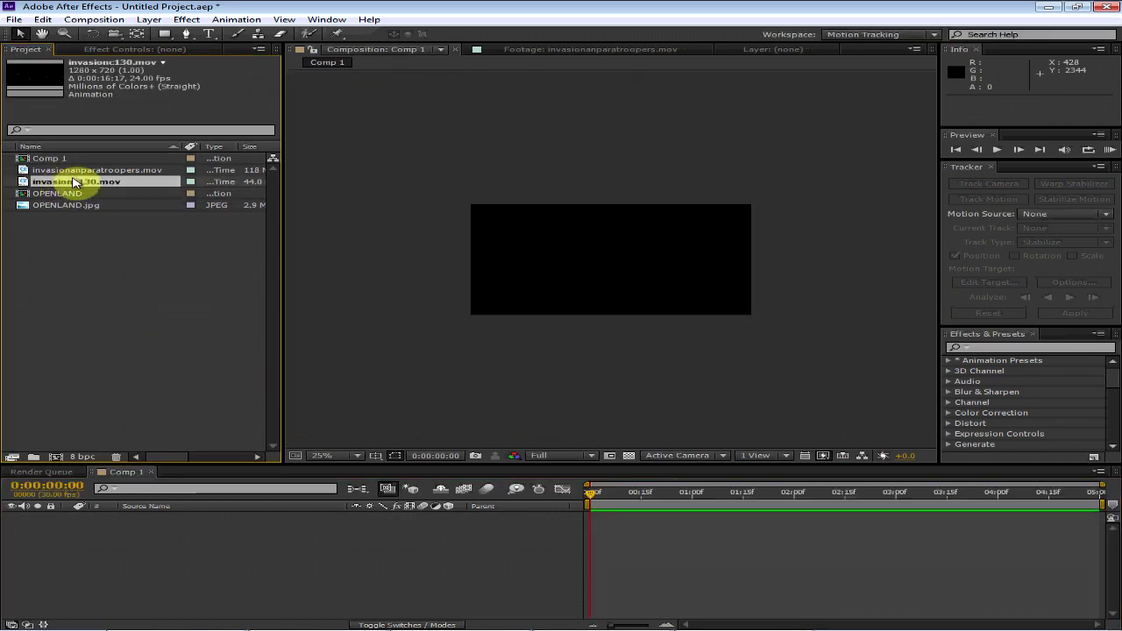
drag(74, 182, 229, 565)
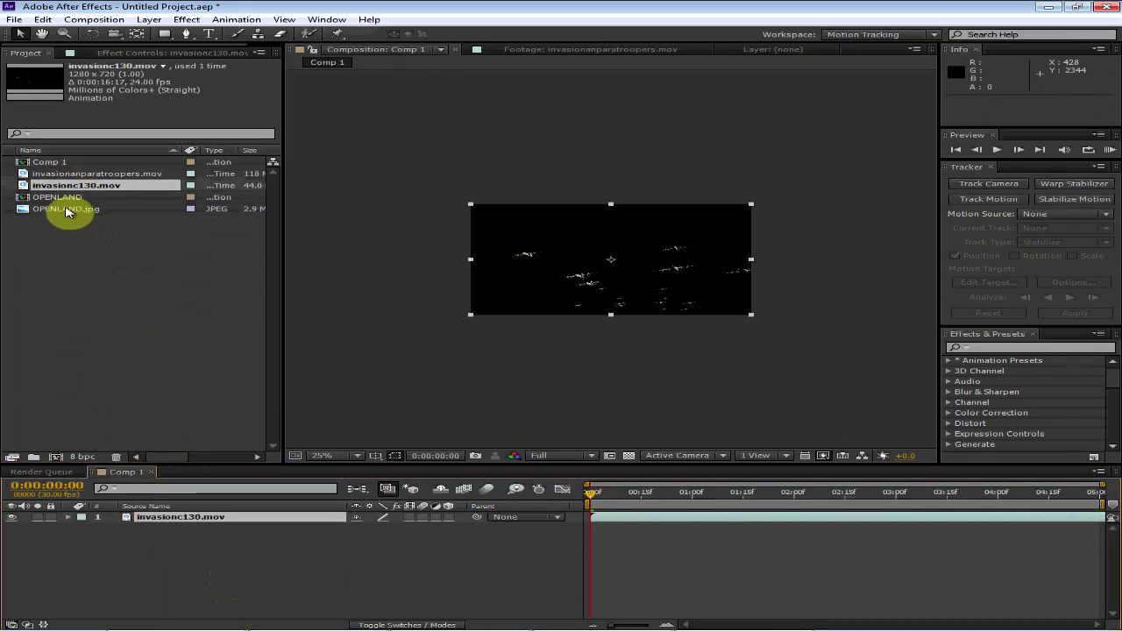
click(67, 211)
drag(67, 210, 183, 558)
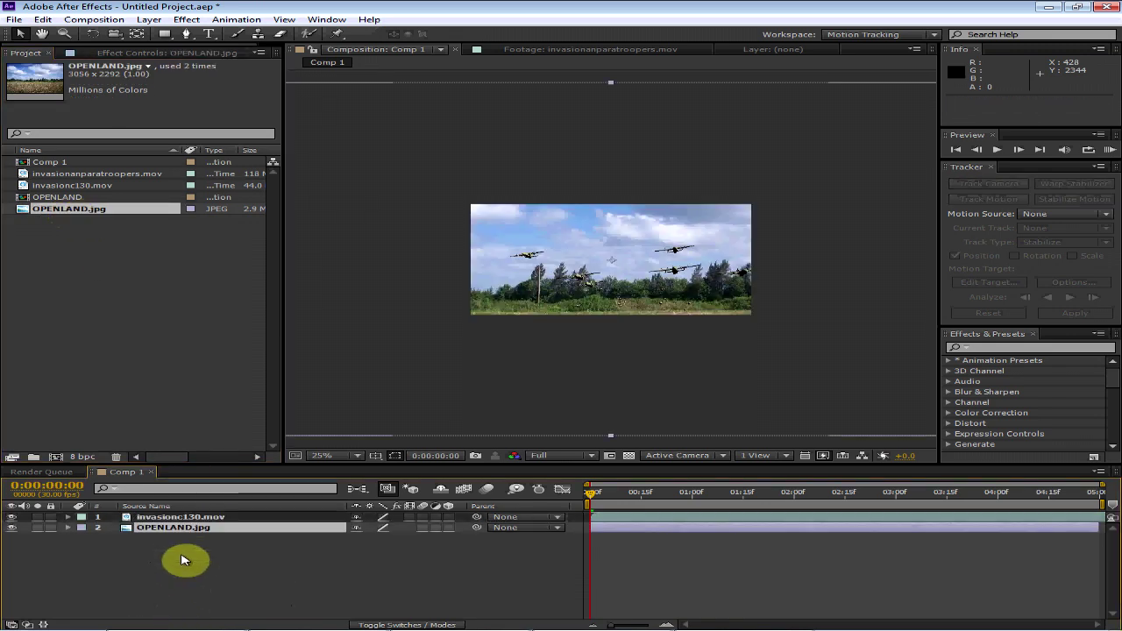
scroll(751, 350, up, 2)
scroll(751, 351, down, 2)
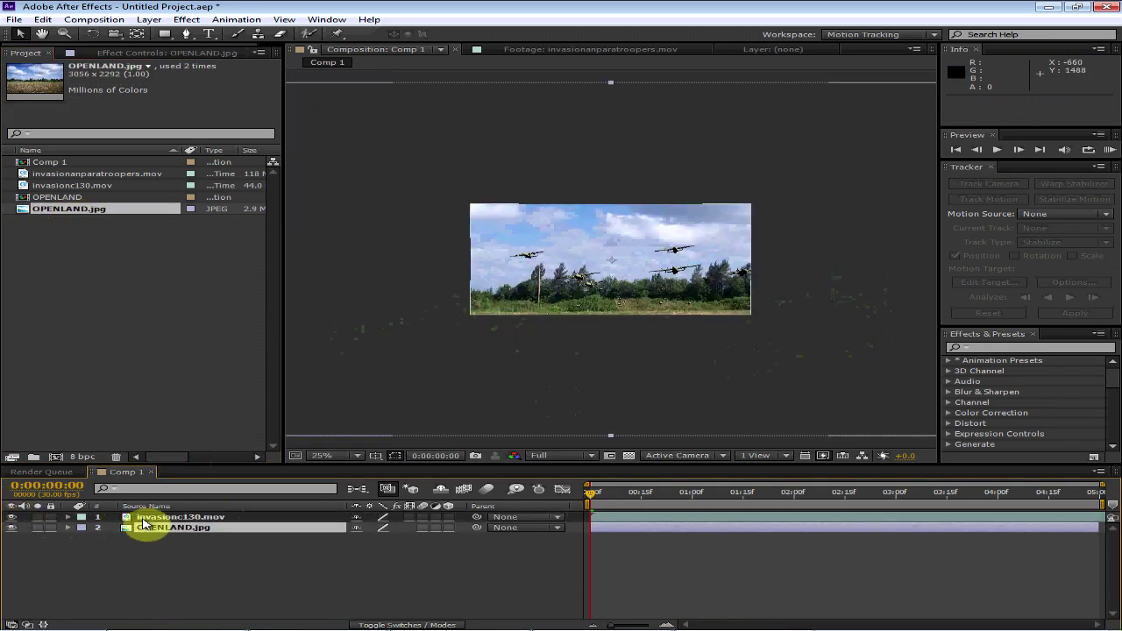
click(150, 518)
scroll(643, 306, up, 2)
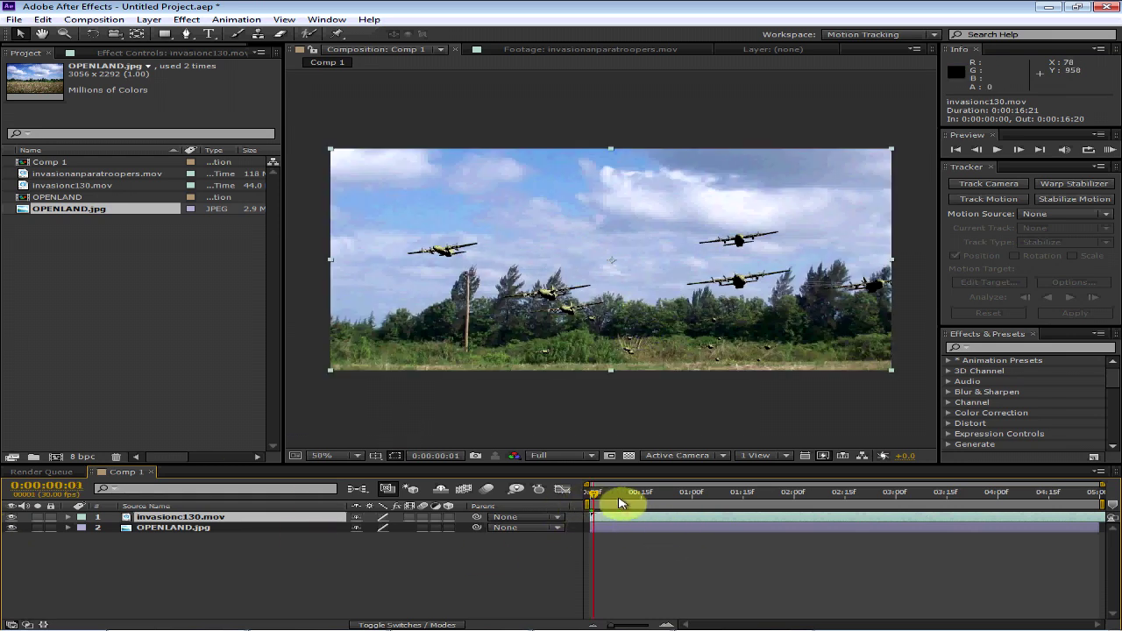
drag(619, 502, 426, 531)
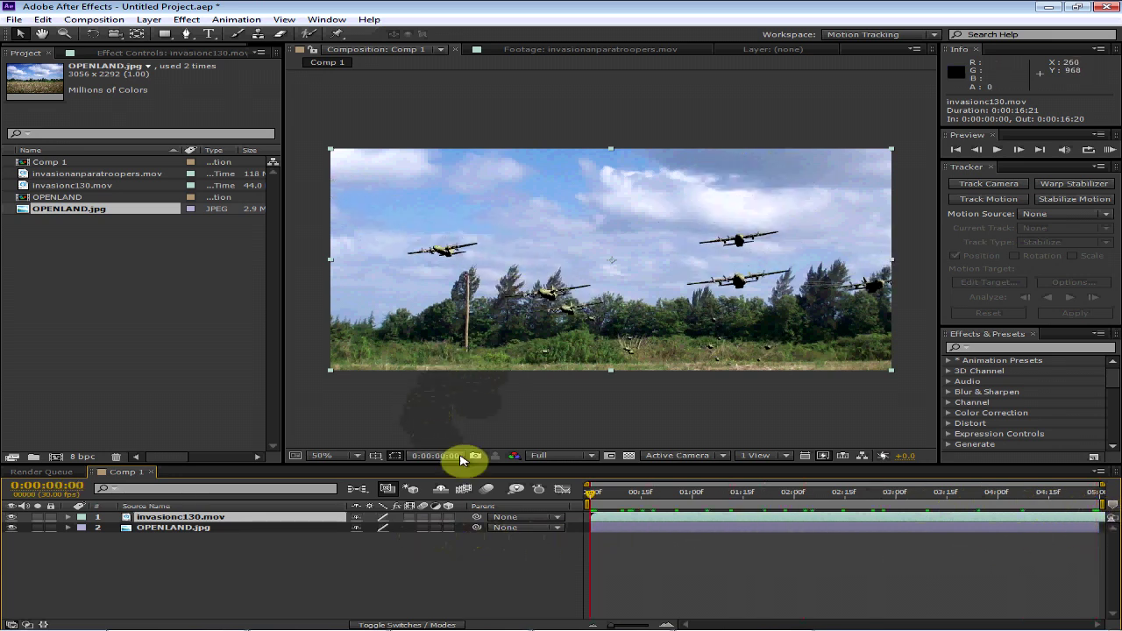
Tilt the aircraft layer 7.6° and move it up and left to 612, 150
click(95, 34)
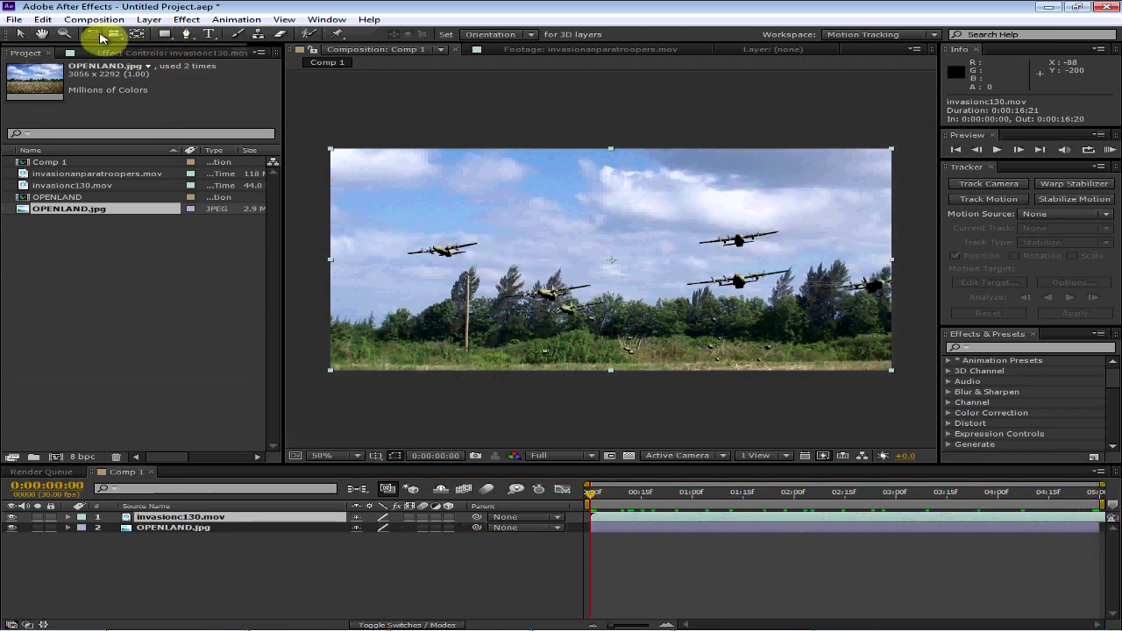
drag(378, 271, 358, 252)
click(14, 32)
drag(570, 312, 559, 252)
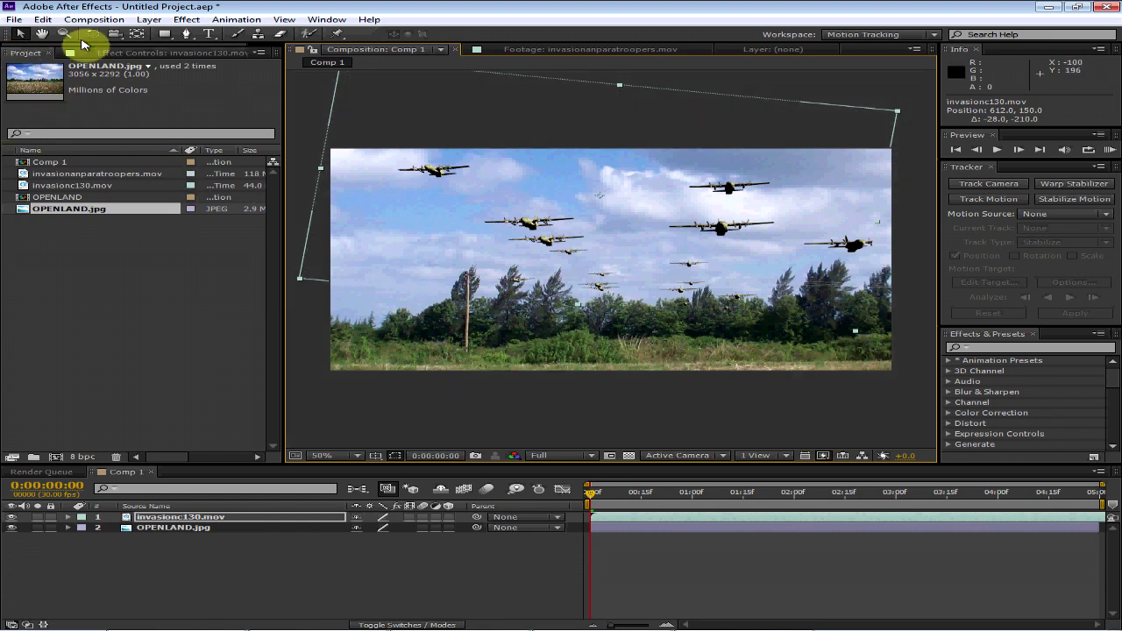
With the Pen tool, place mask points along the treeline on invasionc130.mov
click(185, 34)
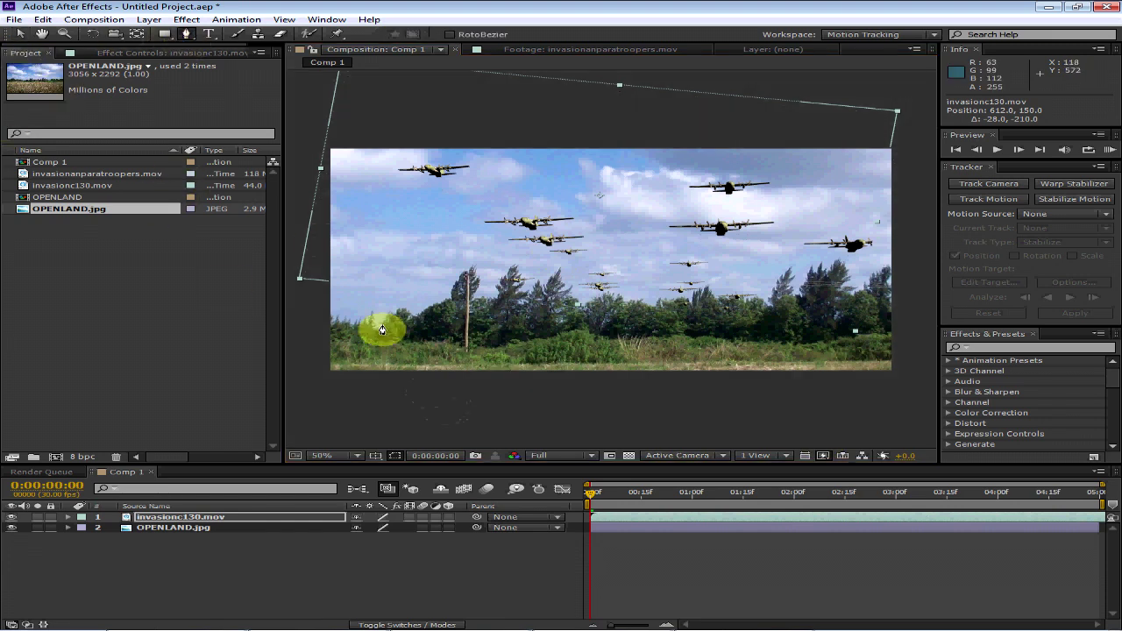
drag(382, 330, 432, 318)
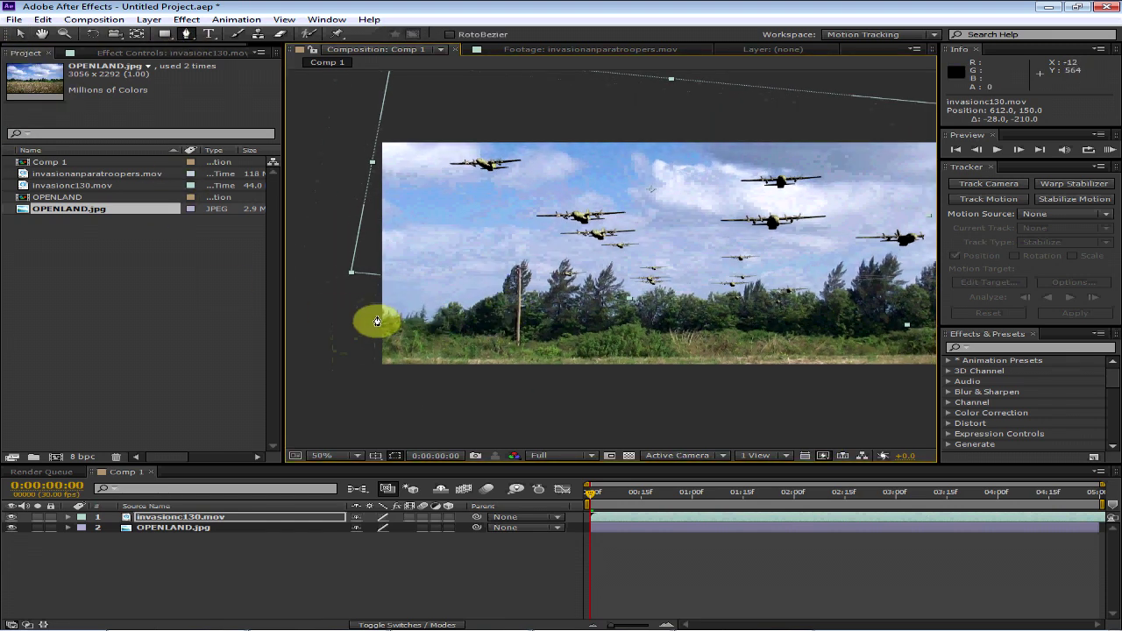
click(403, 316)
click(450, 313)
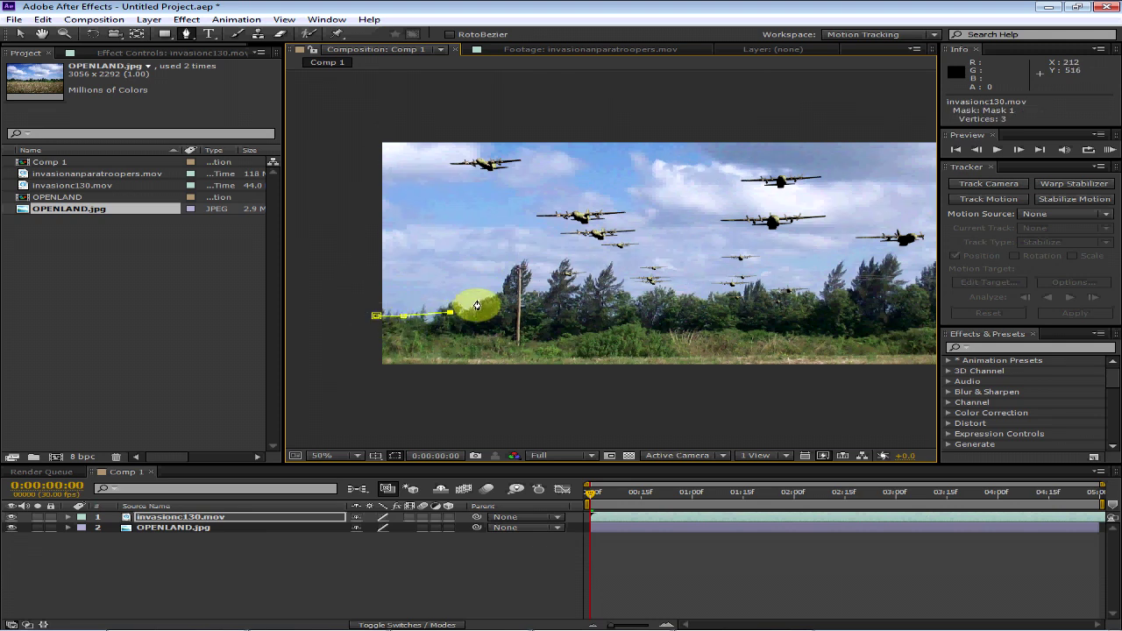
click(528, 262)
click(551, 281)
click(568, 291)
click(606, 268)
click(703, 272)
click(723, 299)
click(760, 305)
click(862, 291)
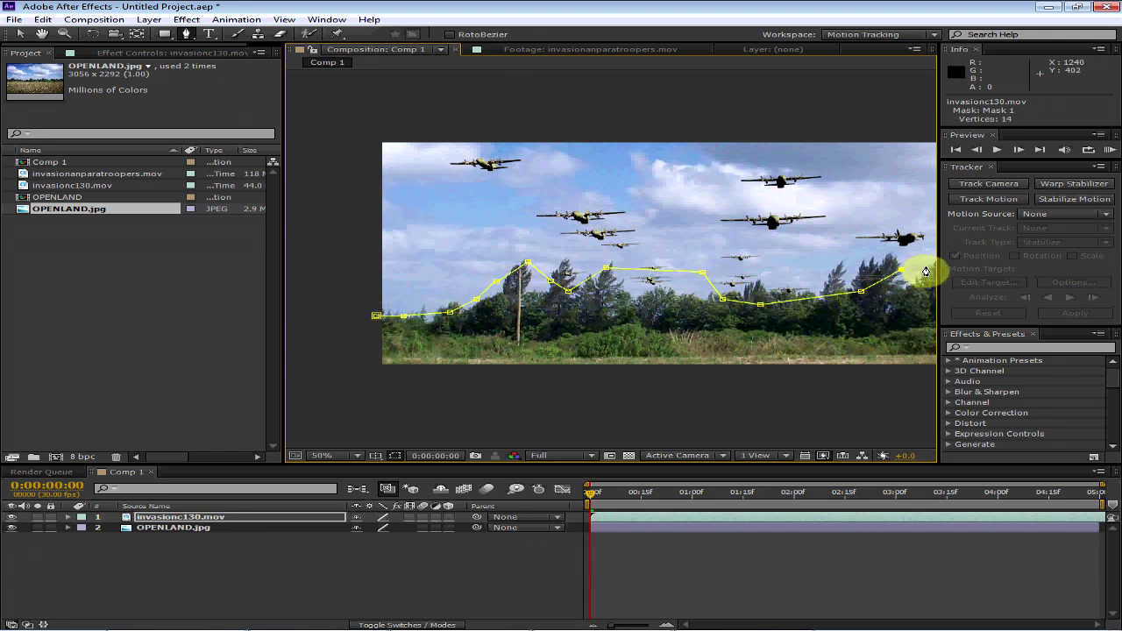
Extend the path past the right edge and close the 17-point Mask 1 below the footage
drag(796, 333, 742, 340)
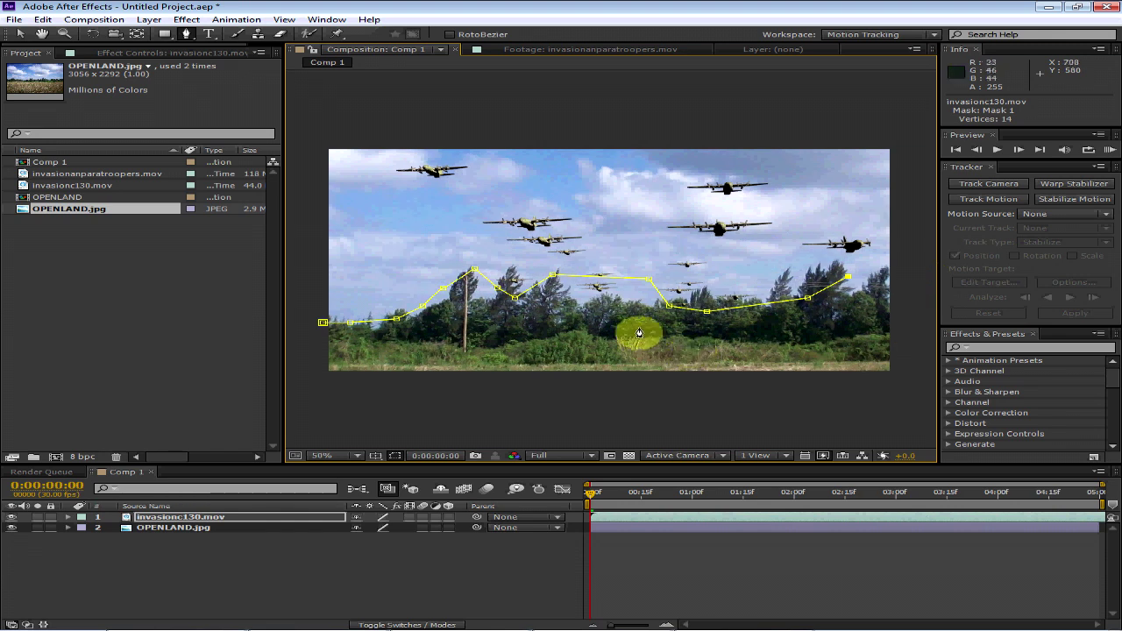
drag(647, 332, 556, 321)
click(863, 263)
click(830, 353)
drag(740, 411, 734, 371)
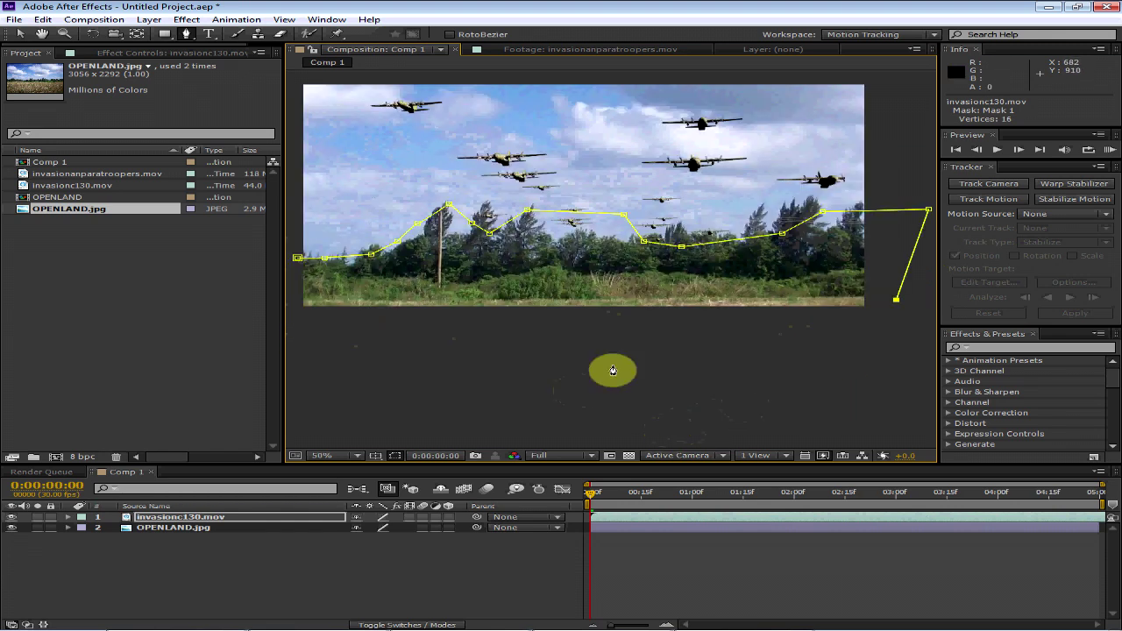
drag(622, 365, 654, 368)
click(363, 331)
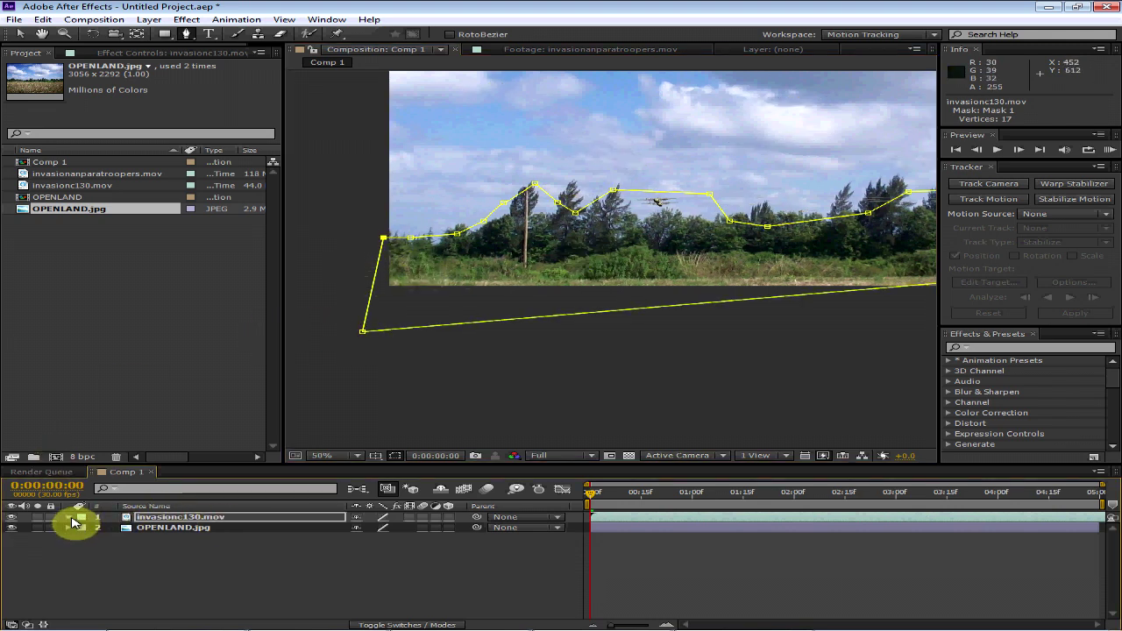
Invert Mask 1 on the C-130 layer, shift the footage down-left, and preview
click(70, 518)
click(85, 534)
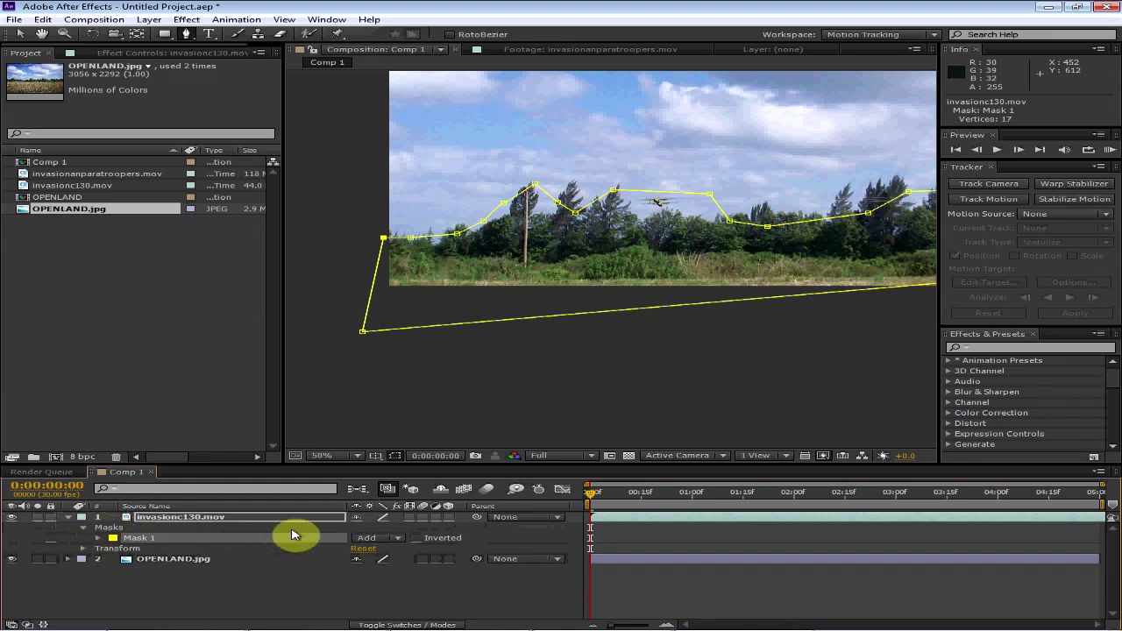
click(417, 538)
drag(727, 279, 660, 342)
click(166, 586)
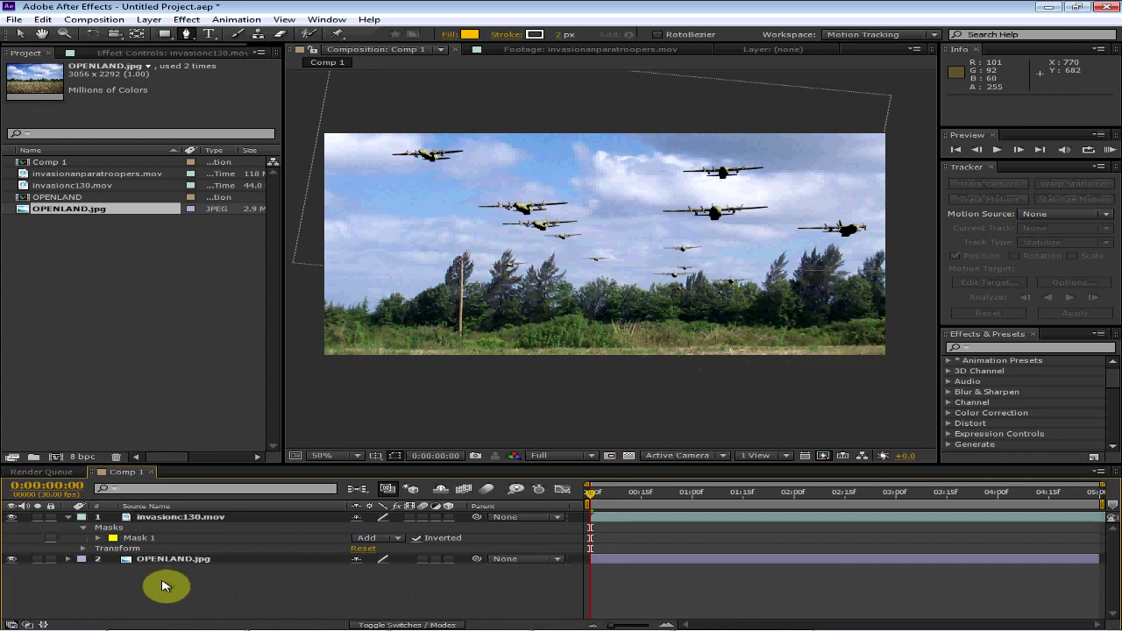
key(.)
key(.)
key(h)
key(Page_Down)
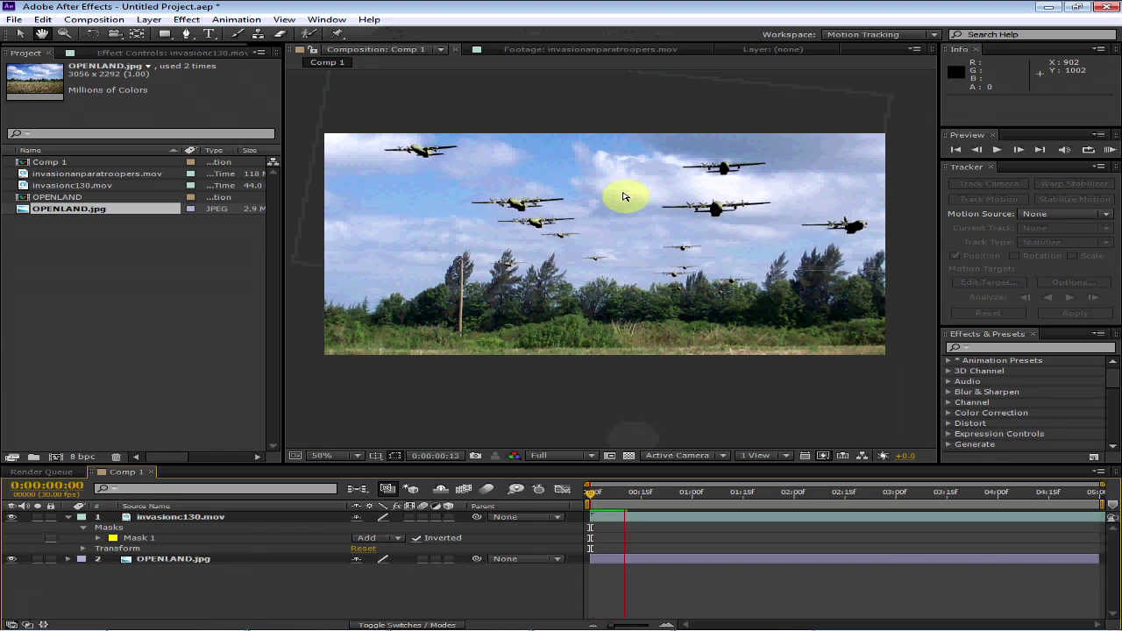
Scale the plane footage to 118% by 102% and preview from the first frame
click(196, 517)
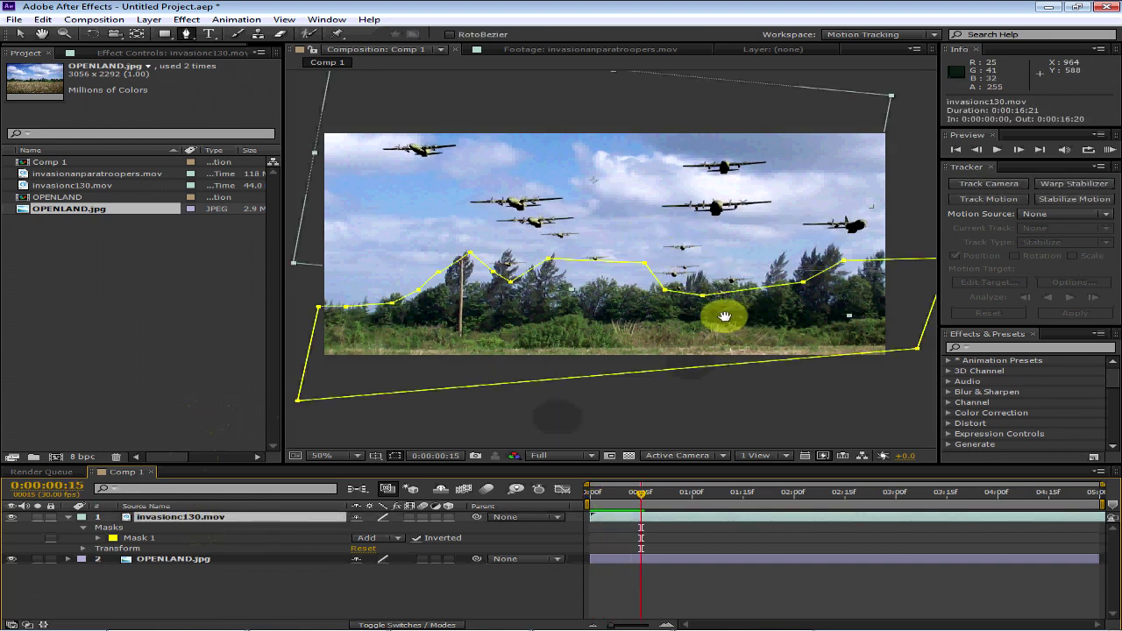
key(g)
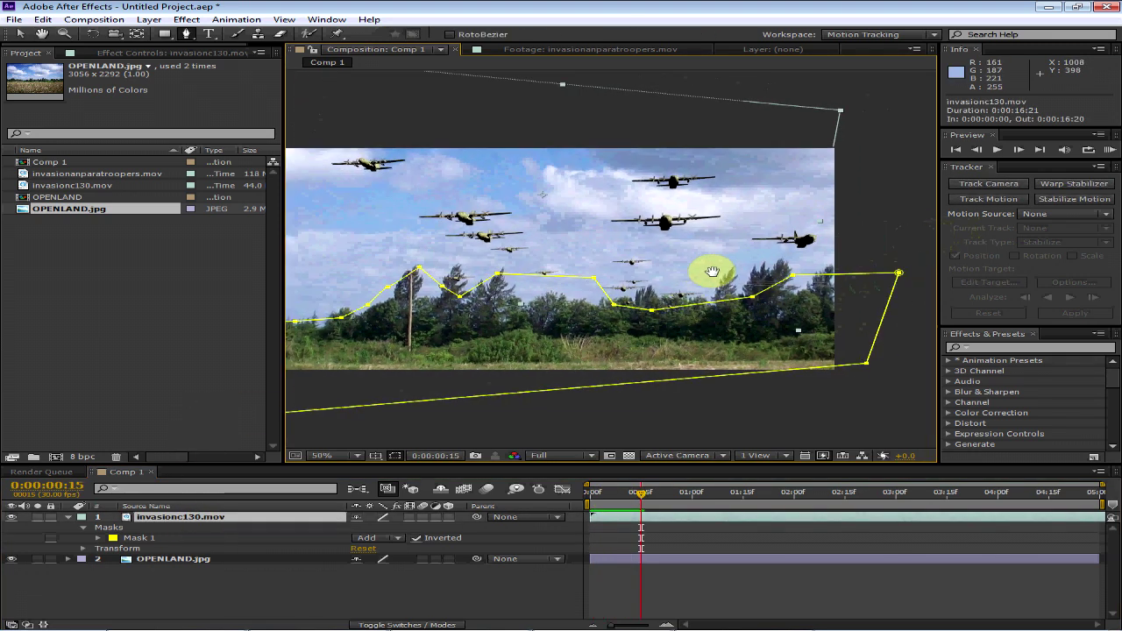
drag(750, 255, 711, 271)
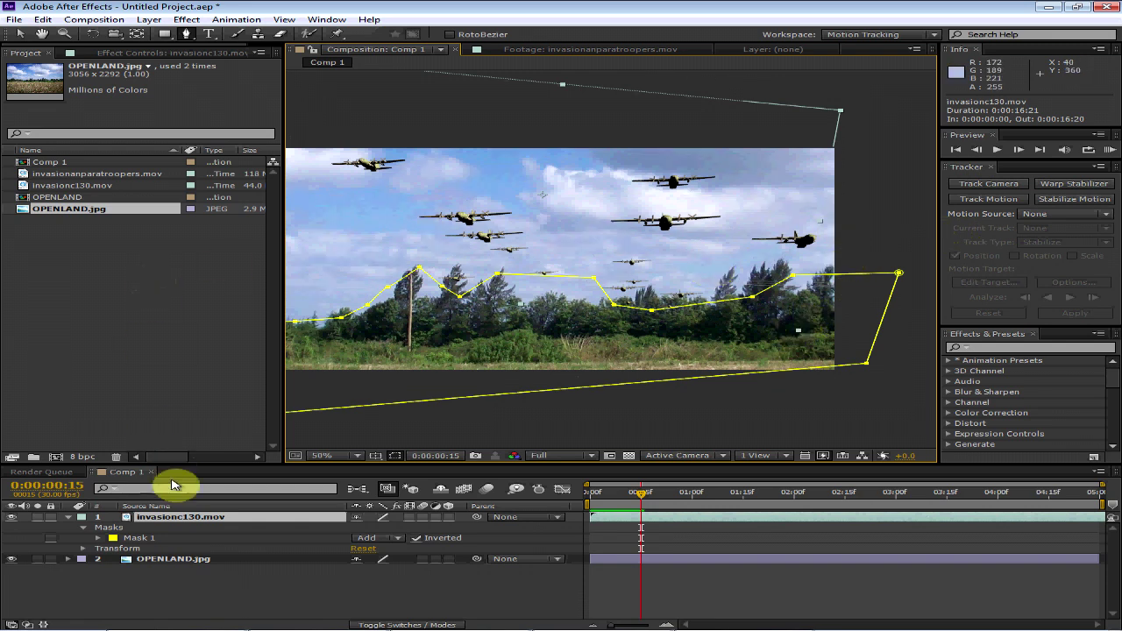
click(20, 37)
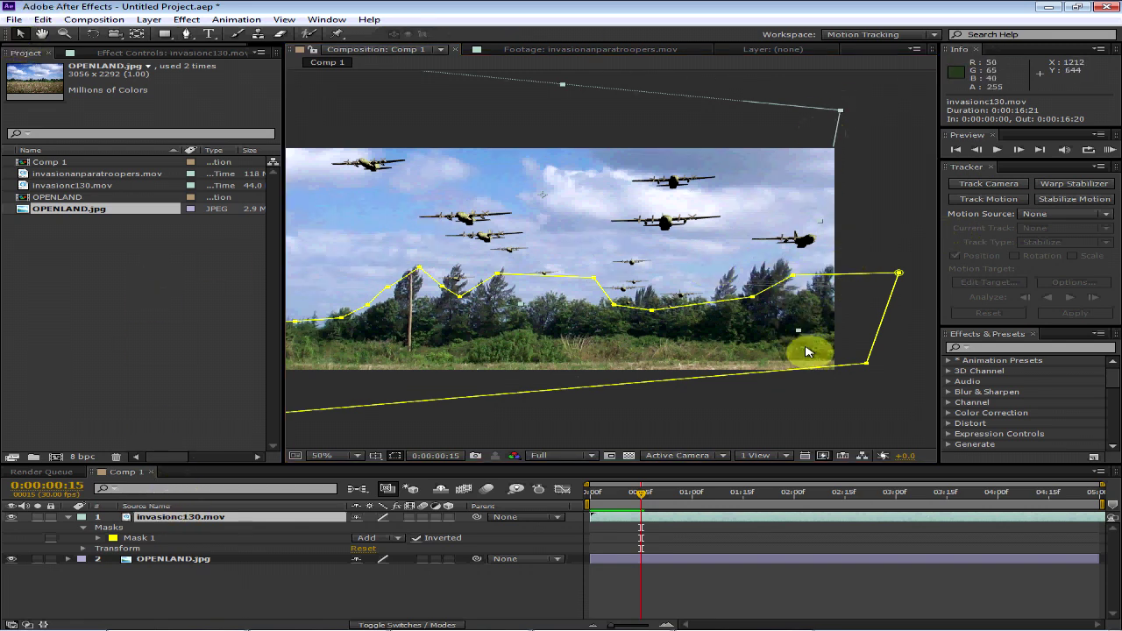
drag(800, 334, 852, 342)
drag(597, 306, 676, 292)
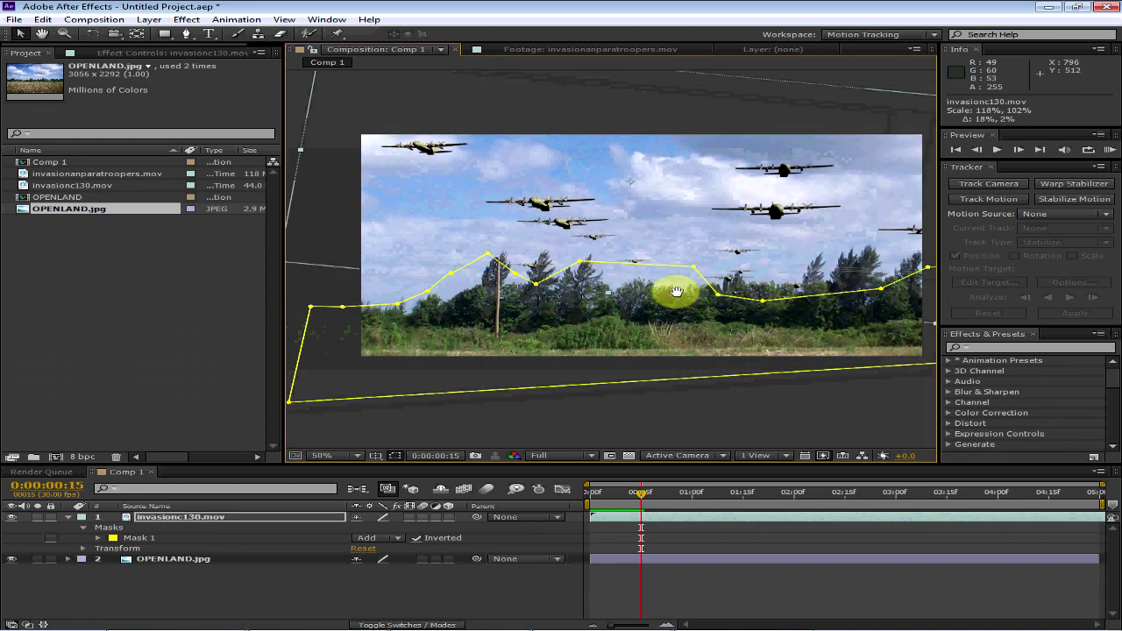
drag(827, 281, 821, 279)
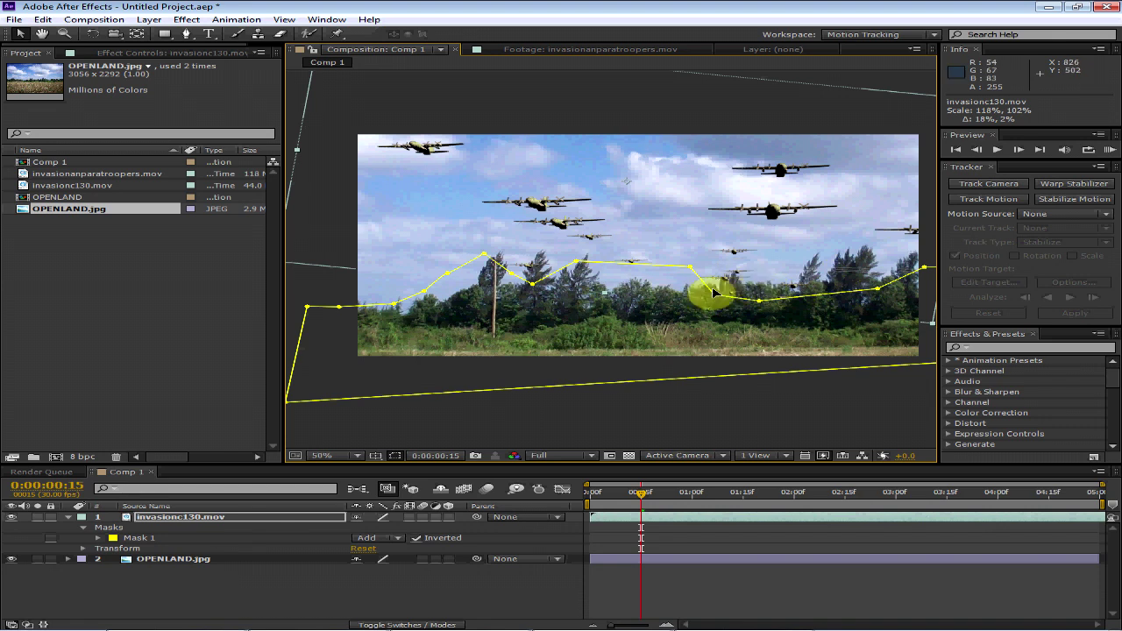
drag(641, 498, 563, 493)
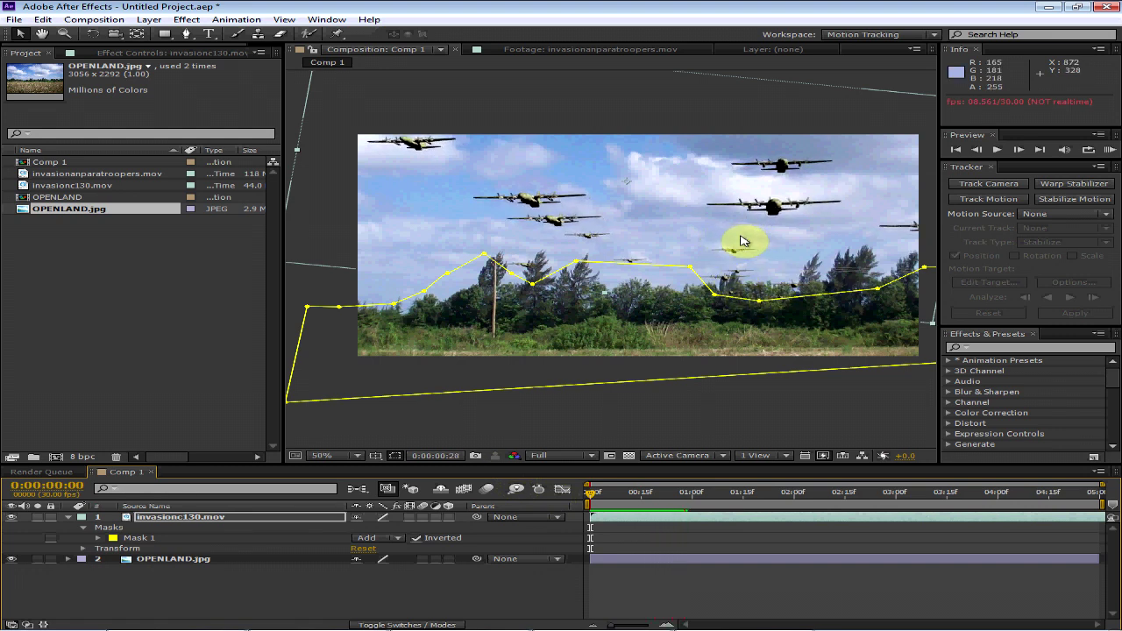
drag(727, 235, 714, 235)
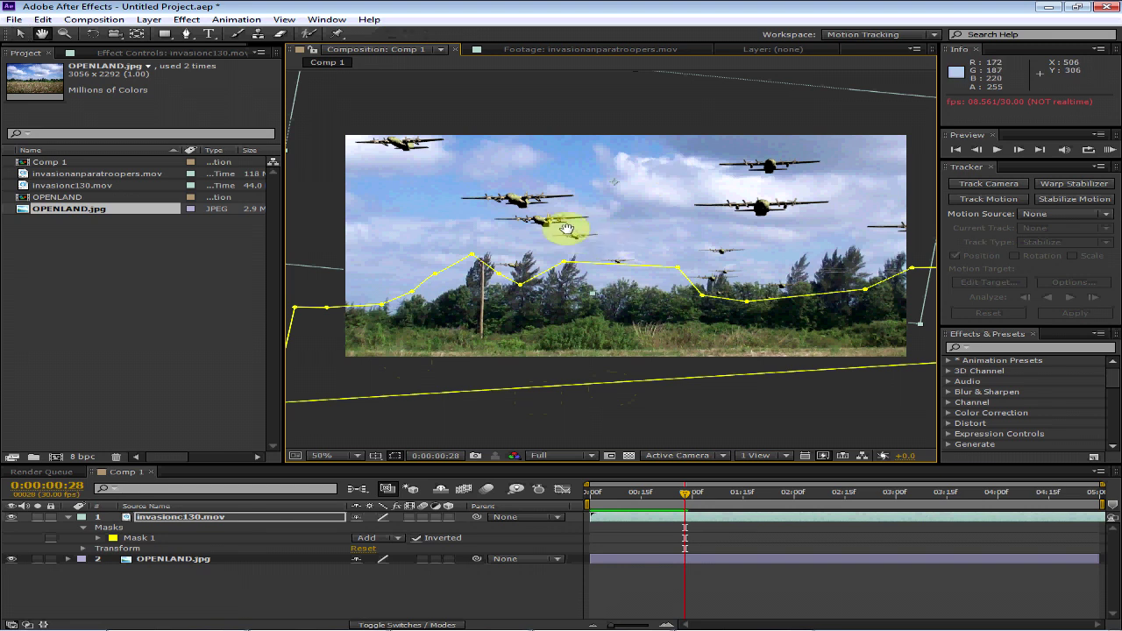
Add invasionanparatroopers.mov as the top layer of Comp 1 and play a preview
key(v)
click(102, 593)
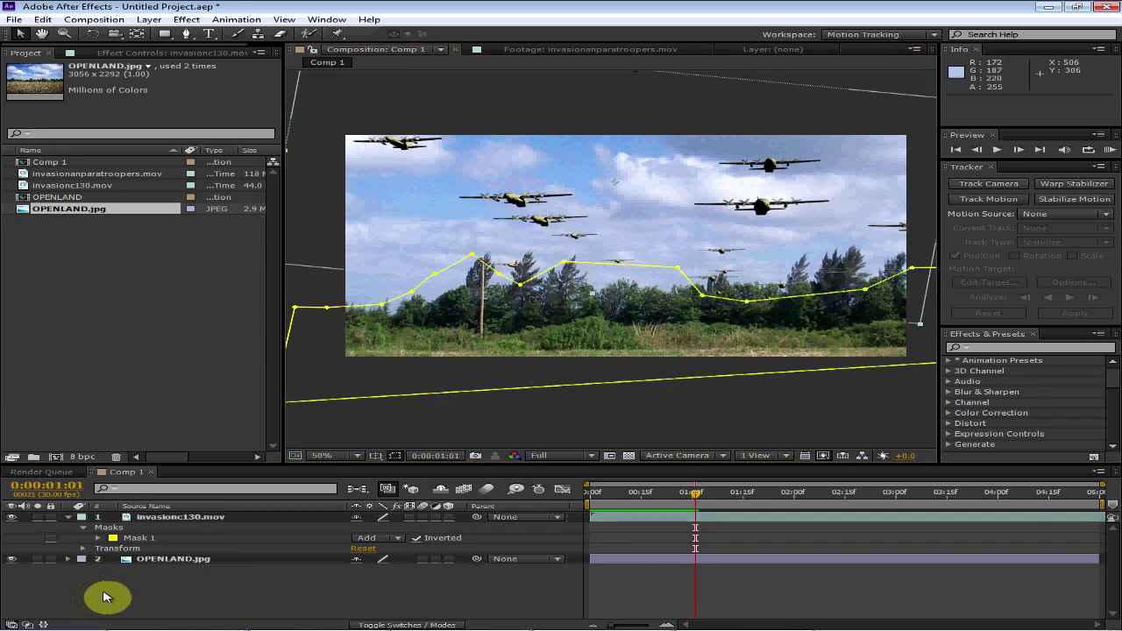
drag(90, 174, 180, 516)
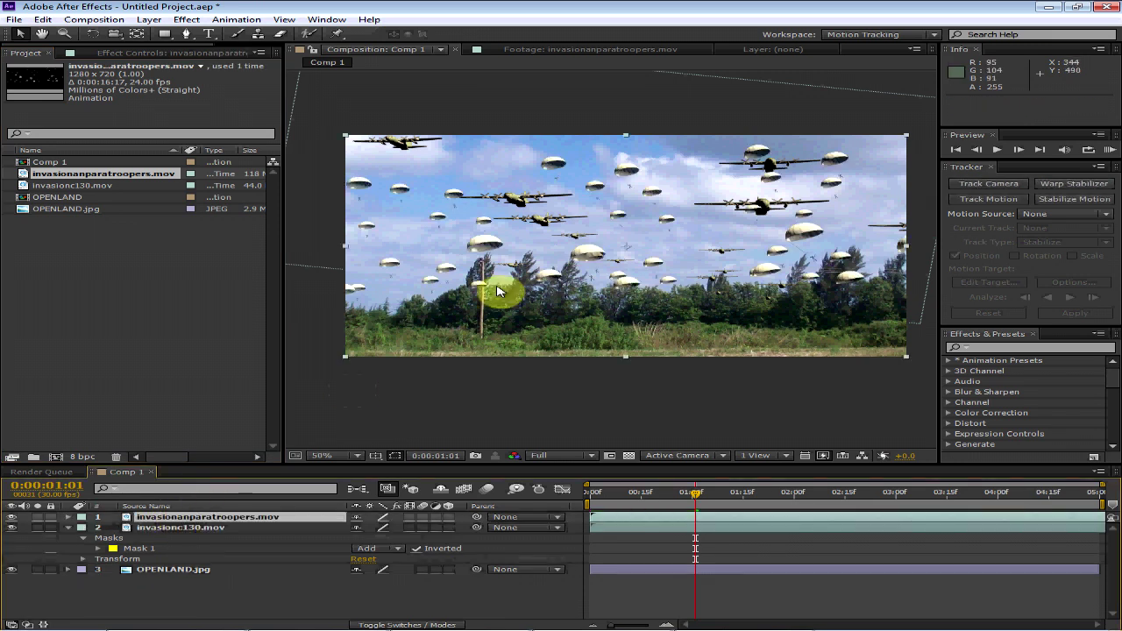
key(space)
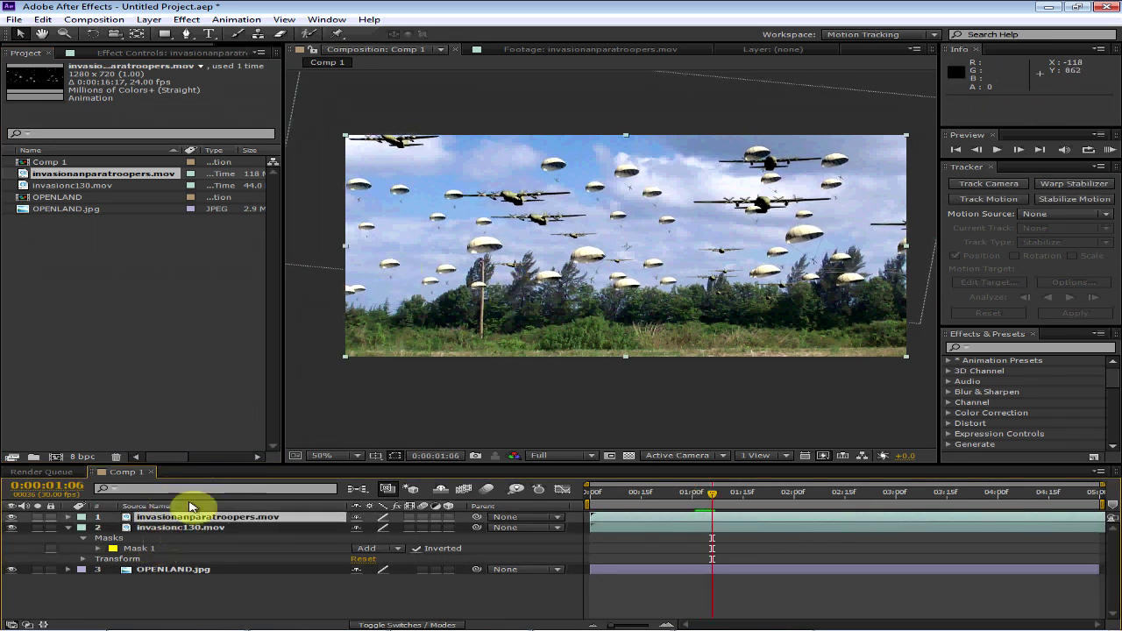
Inspect the C-130 layer's transform properties, then select the paratroopers layer
click(83, 559)
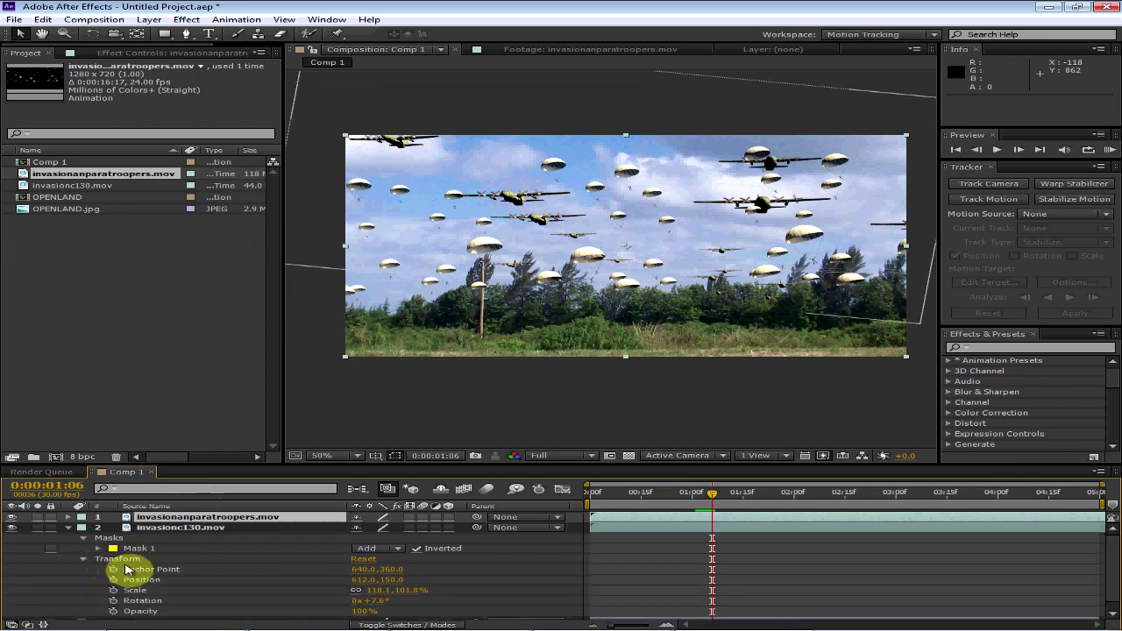
click(143, 602)
click(123, 560)
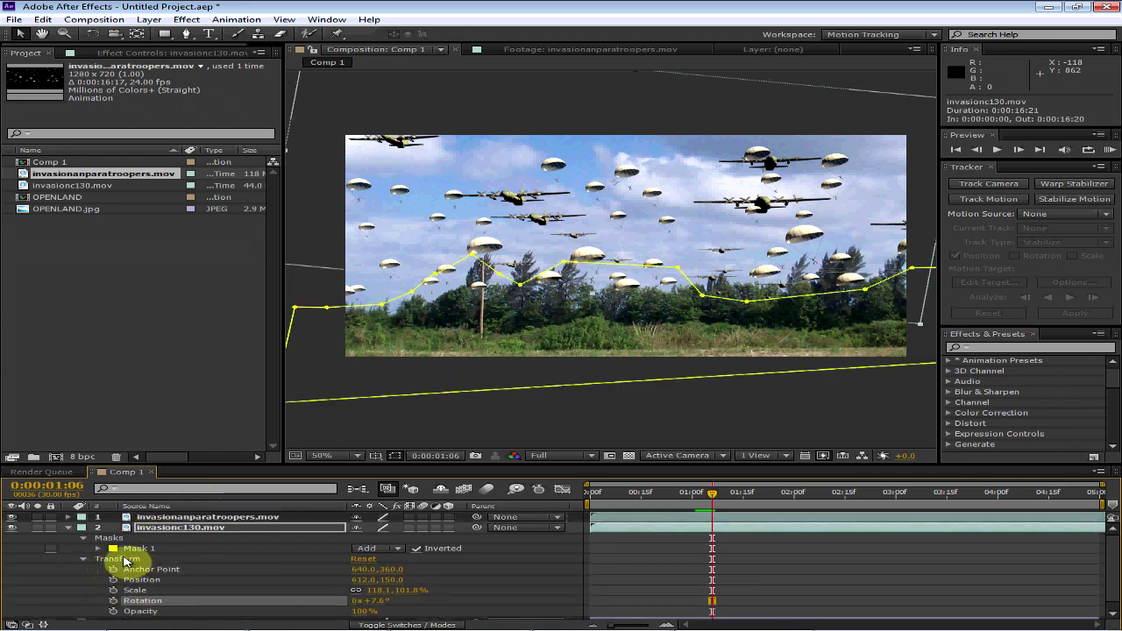
click(196, 517)
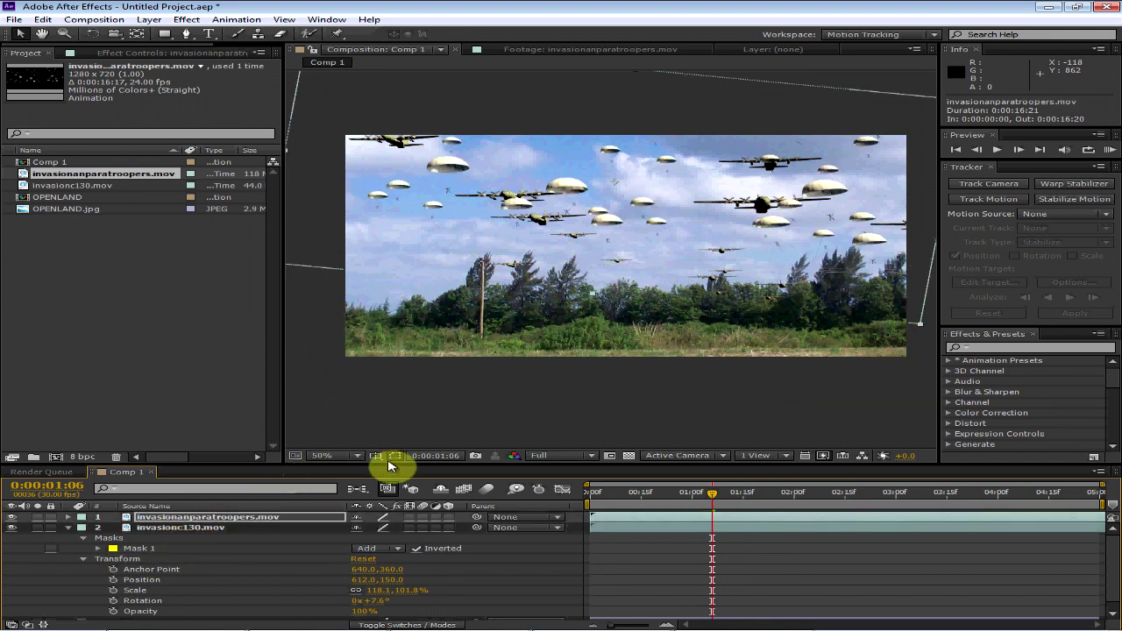
click(518, 313)
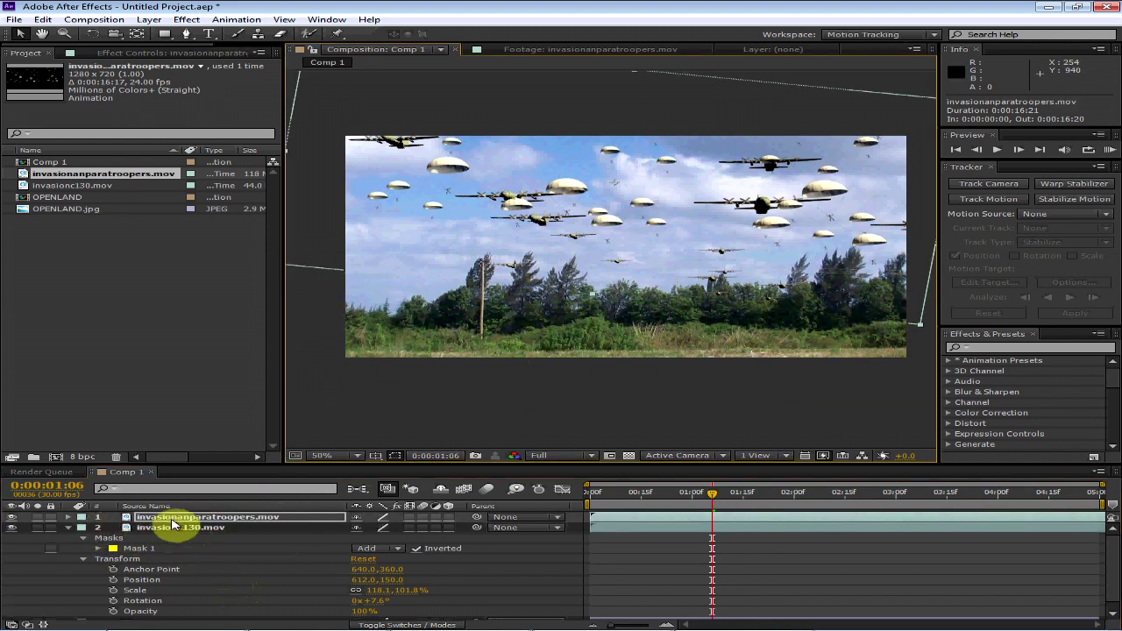
Move invasionanparatroopers.mov below invasionc130.mov and scrub the timeline to check the planes pass in front
click(68, 527)
drag(157, 519, 179, 532)
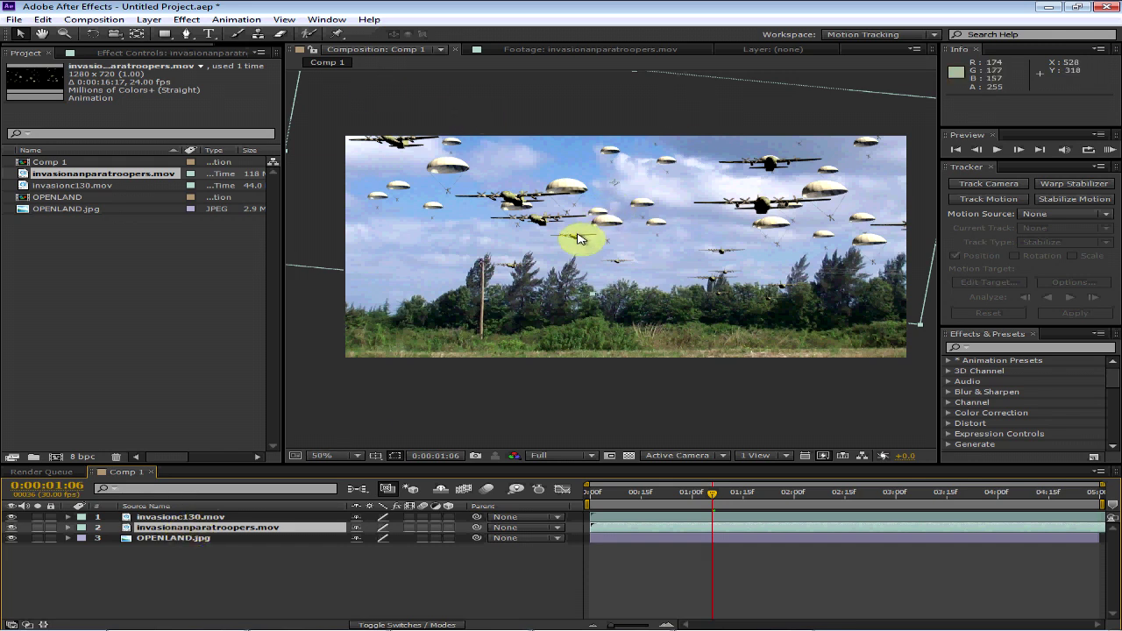
drag(576, 237, 597, 244)
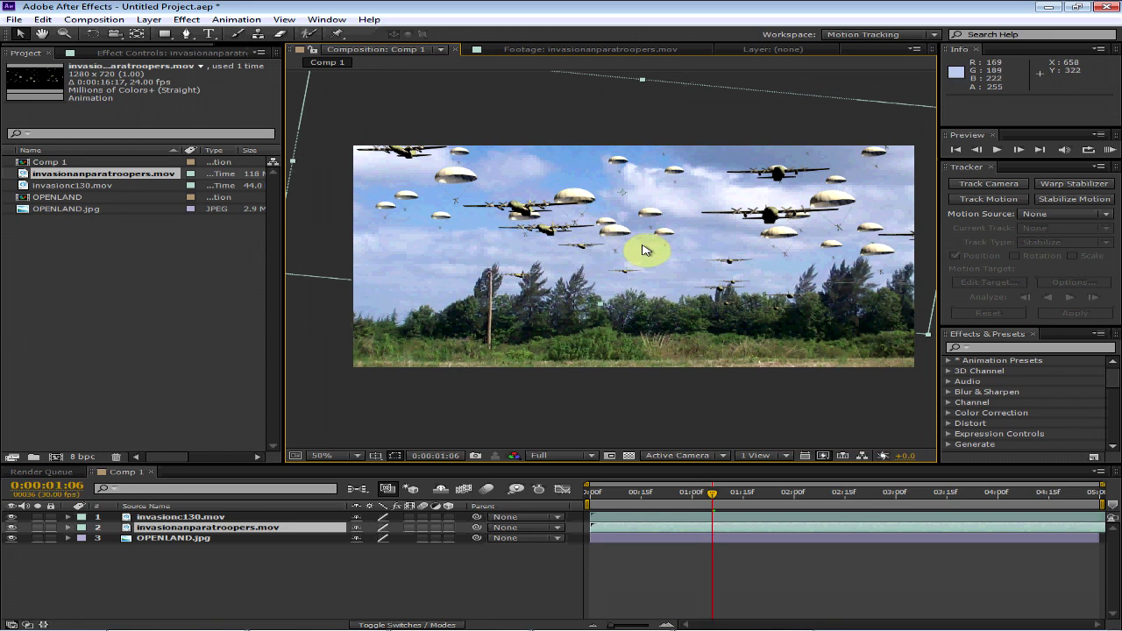
drag(704, 201, 697, 201)
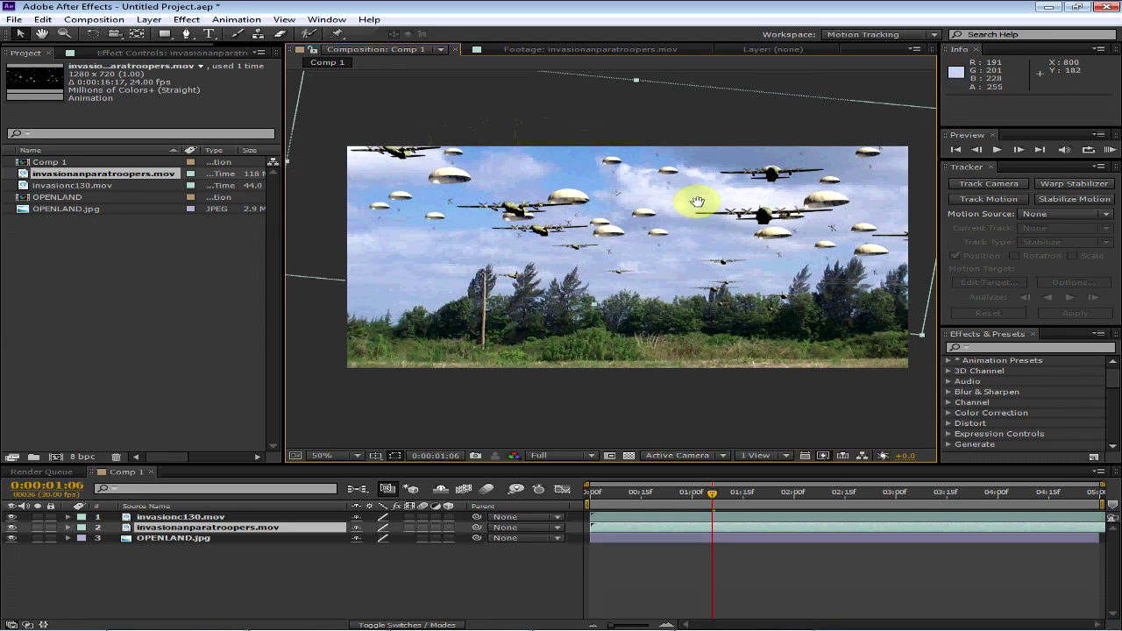
click(715, 496)
drag(701, 497, 780, 523)
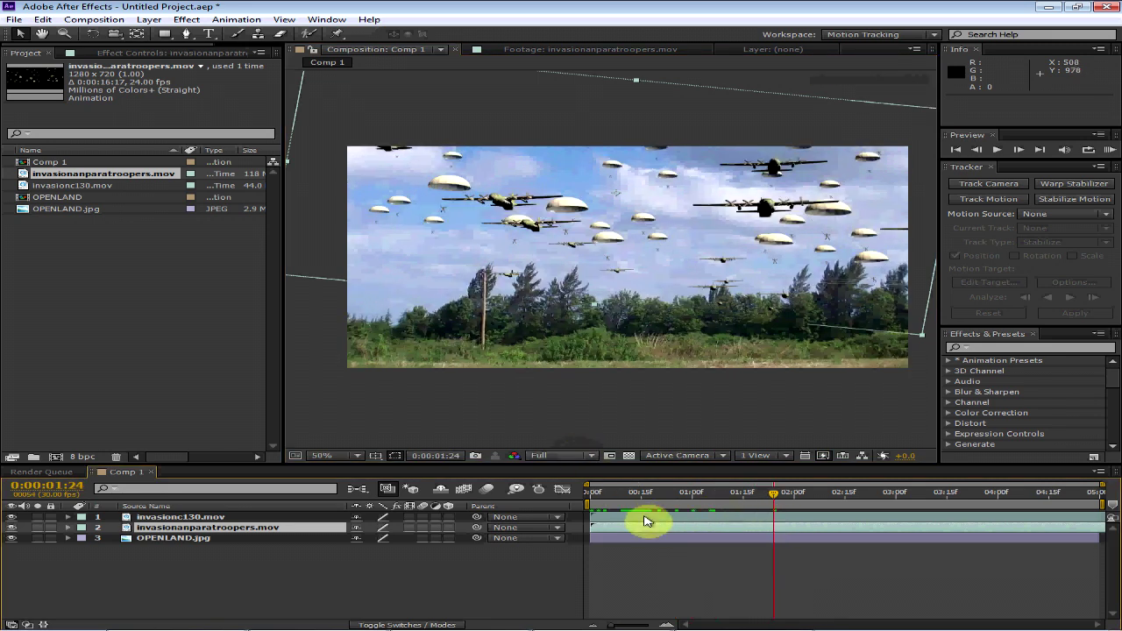
click(593, 498)
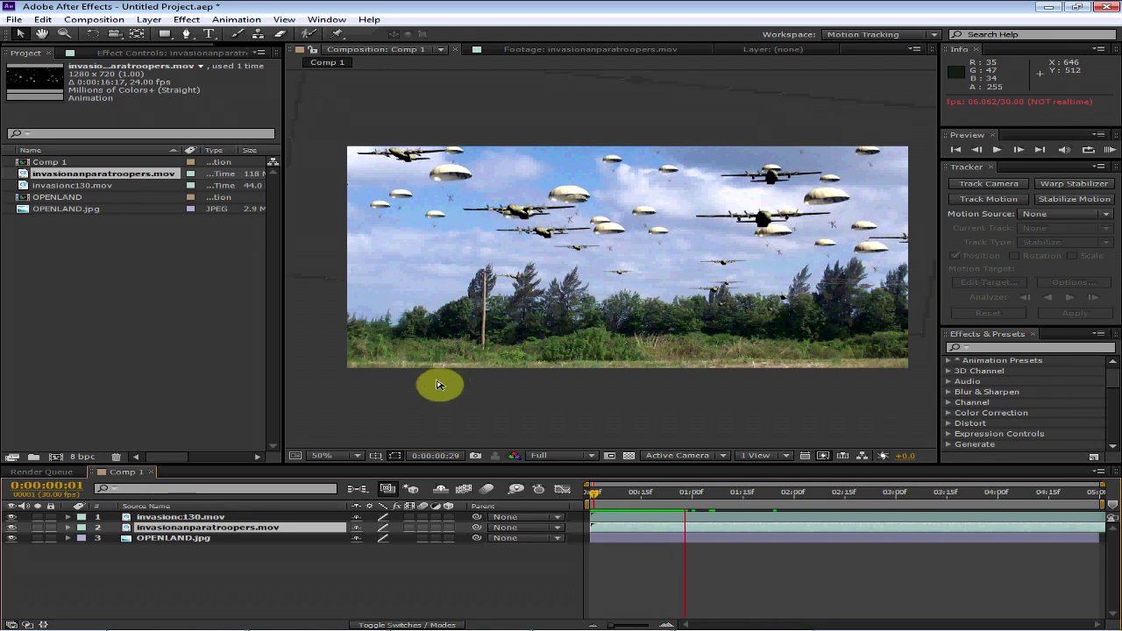
Apply the Mojo color grade effect to the OPENLAND.jpg layer
click(176, 537)
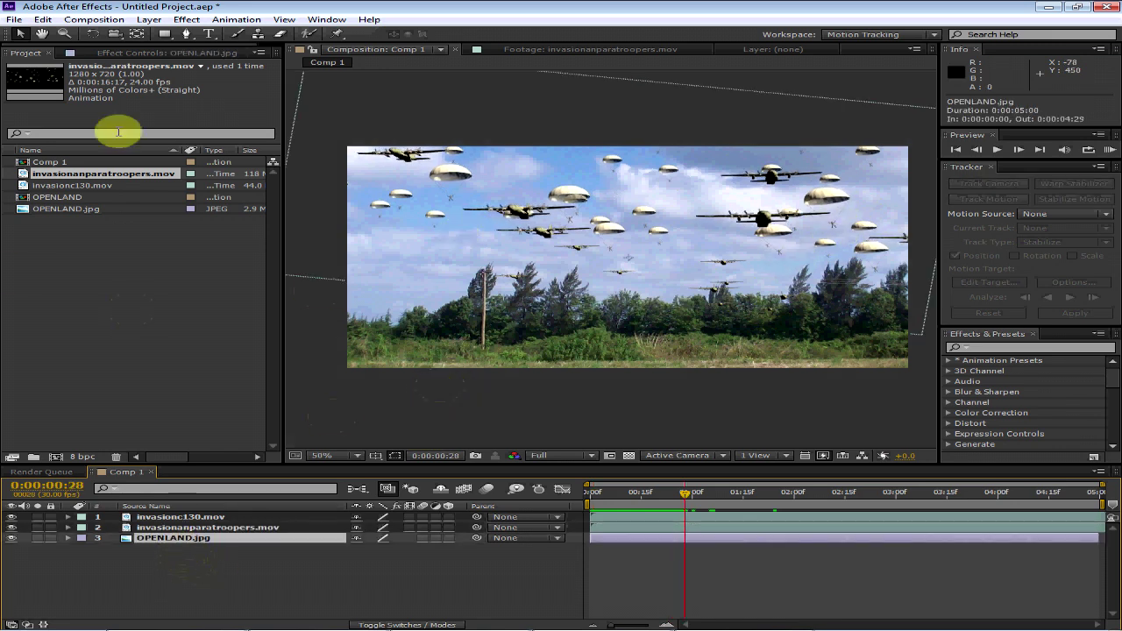
click(184, 20)
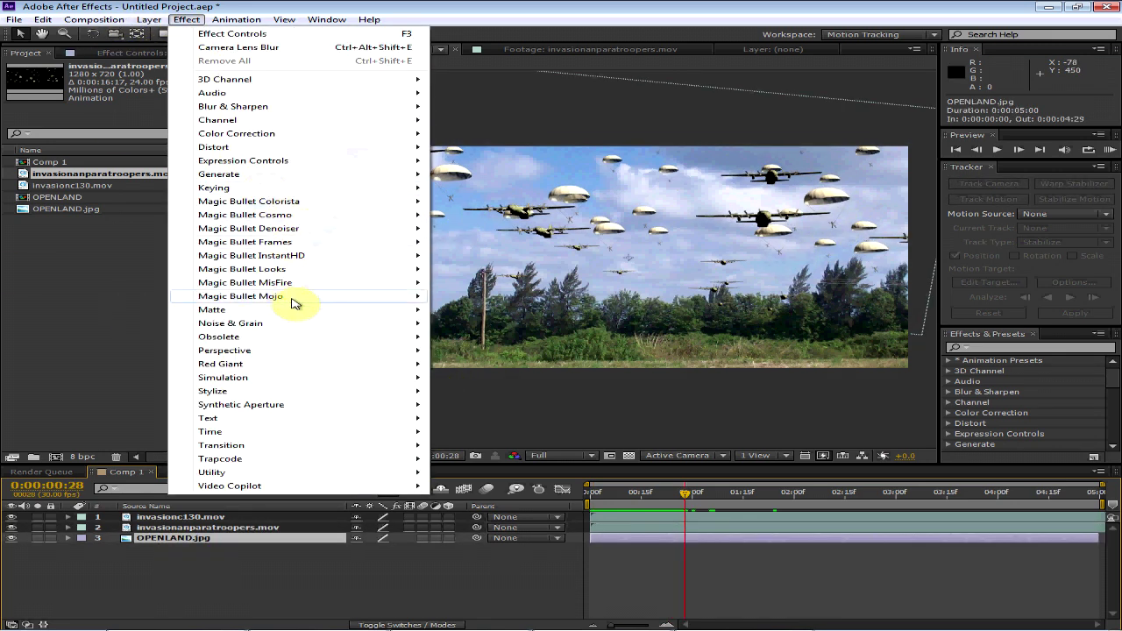
mouse_move(300, 304)
click(464, 296)
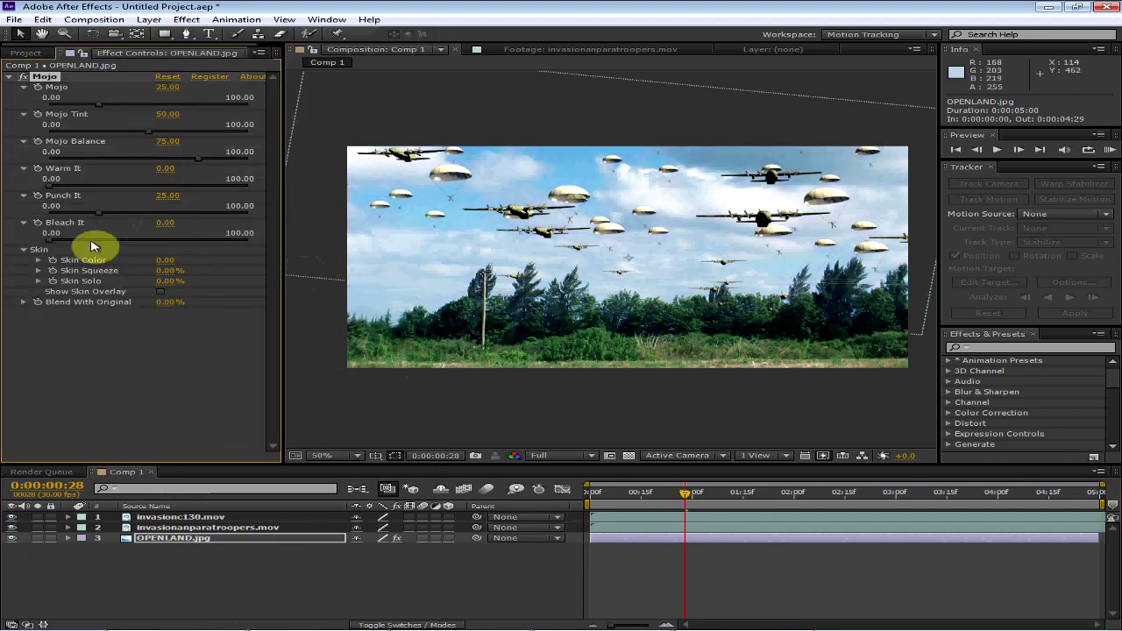
Set Mojo to 55.07, Bleach It 61.23, Warm It 39.65 and Punch It 70.48
drag(52, 244, 104, 251)
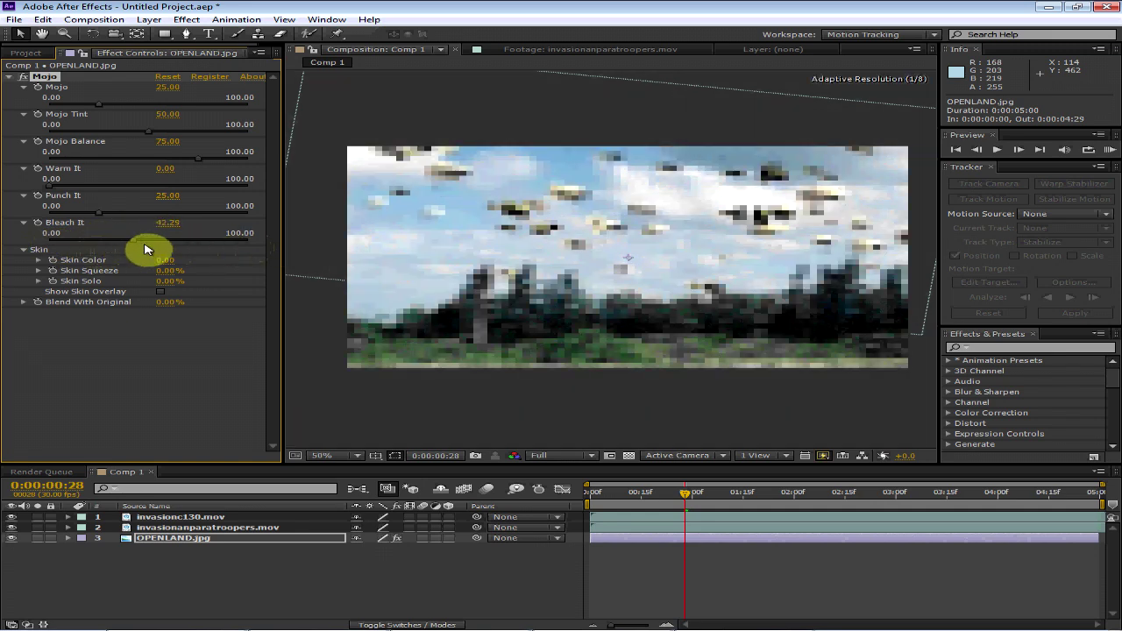
drag(98, 103, 187, 135)
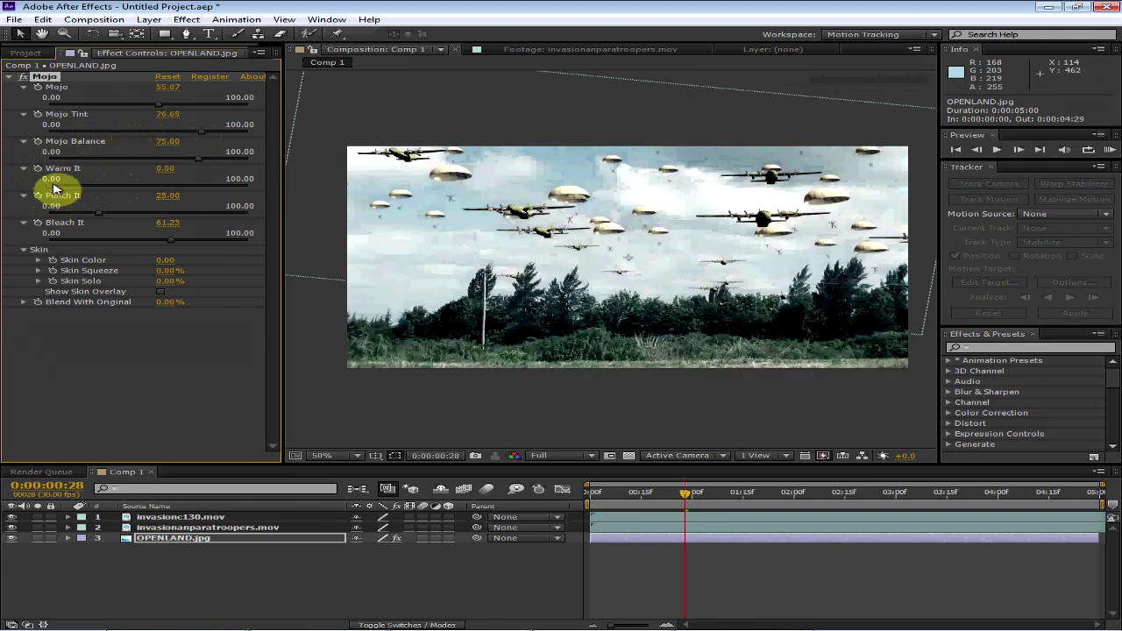
drag(55, 189, 177, 190)
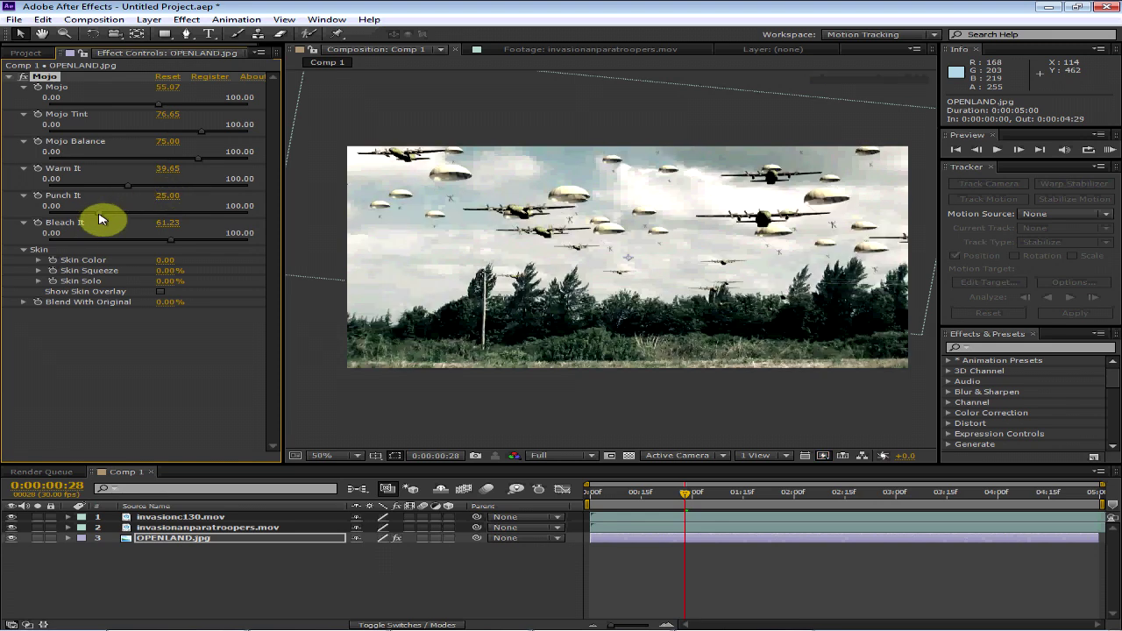
drag(99, 215, 161, 214)
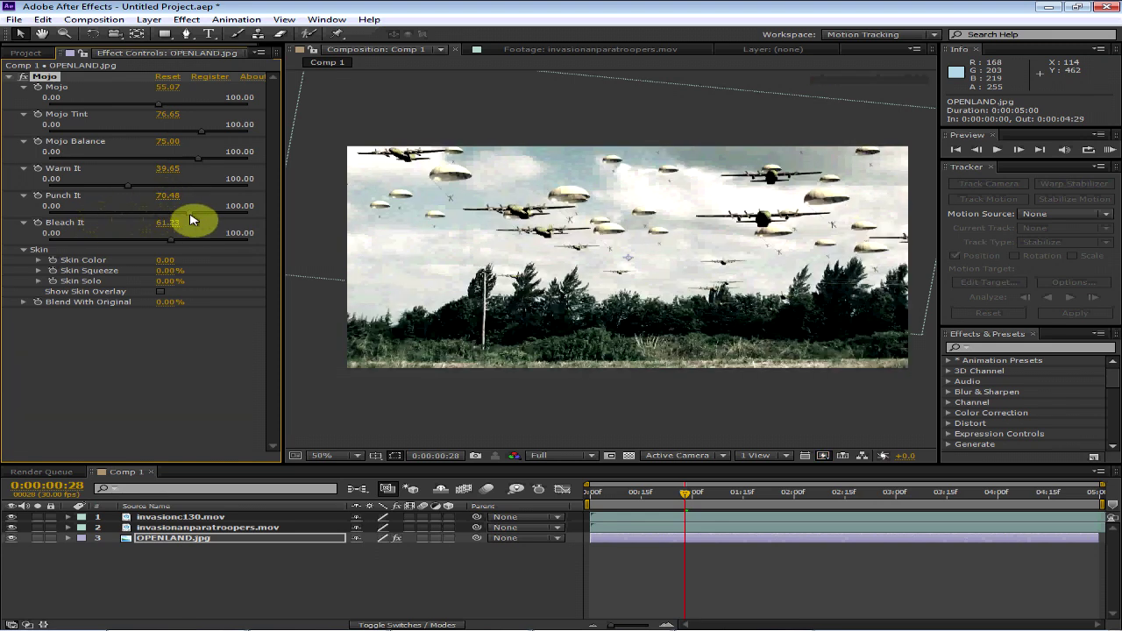
scroll(684, 285, up, 2)
scroll(683, 285, down, 2)
scroll(681, 296, up, 2)
drag(624, 316, 531, 325)
scroll(601, 291, down, 2)
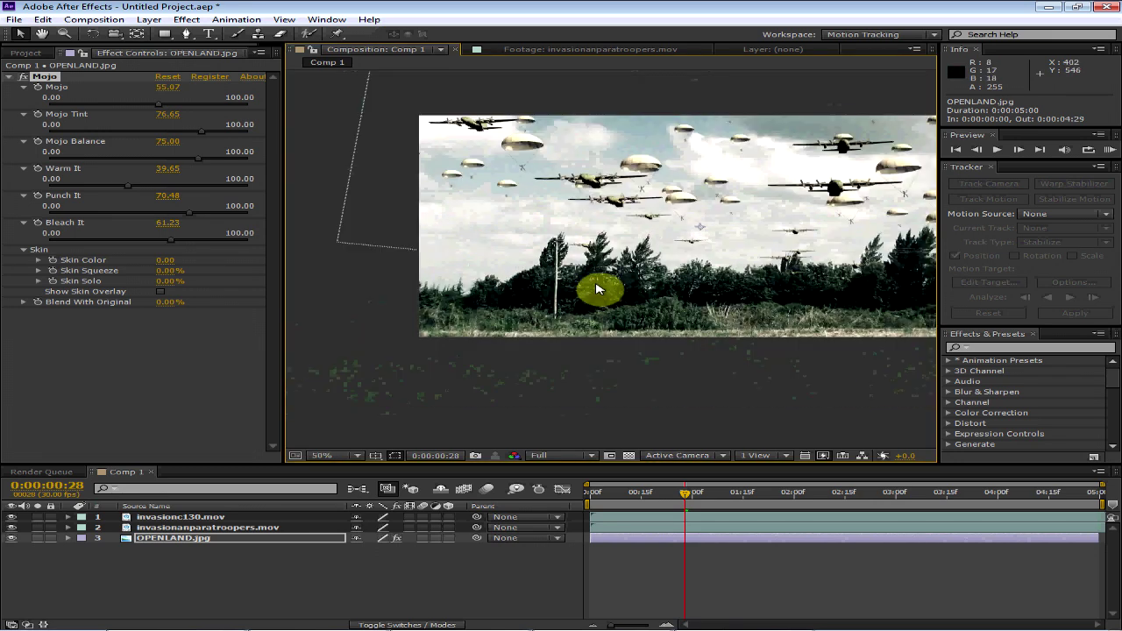
Add a Curves effect to the invasionc130.mov layer
click(185, 529)
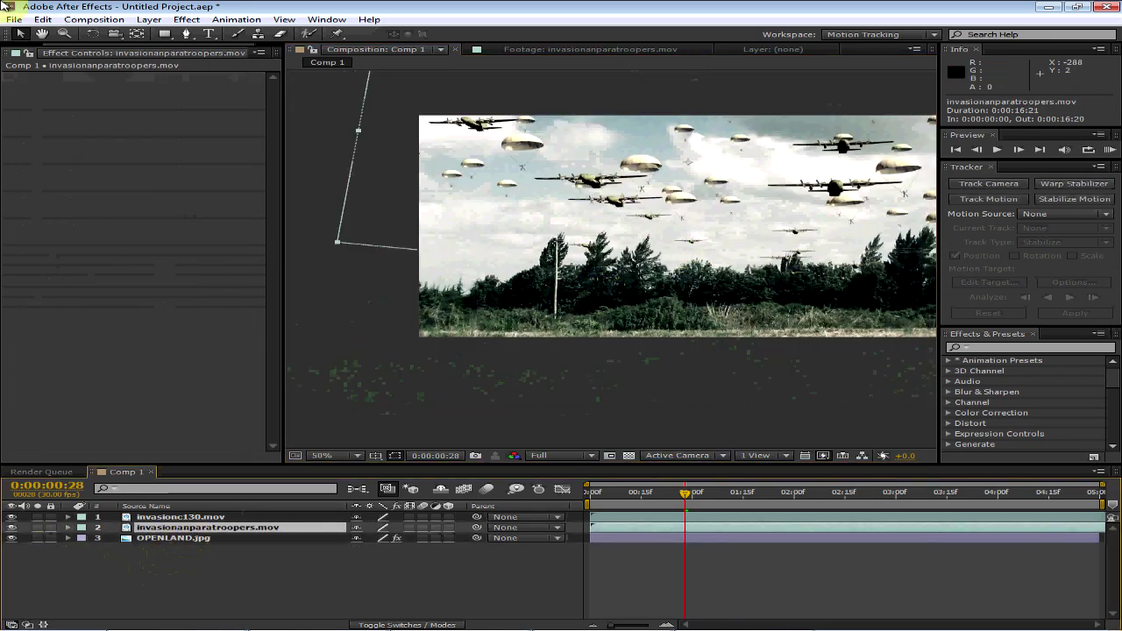
click(182, 21)
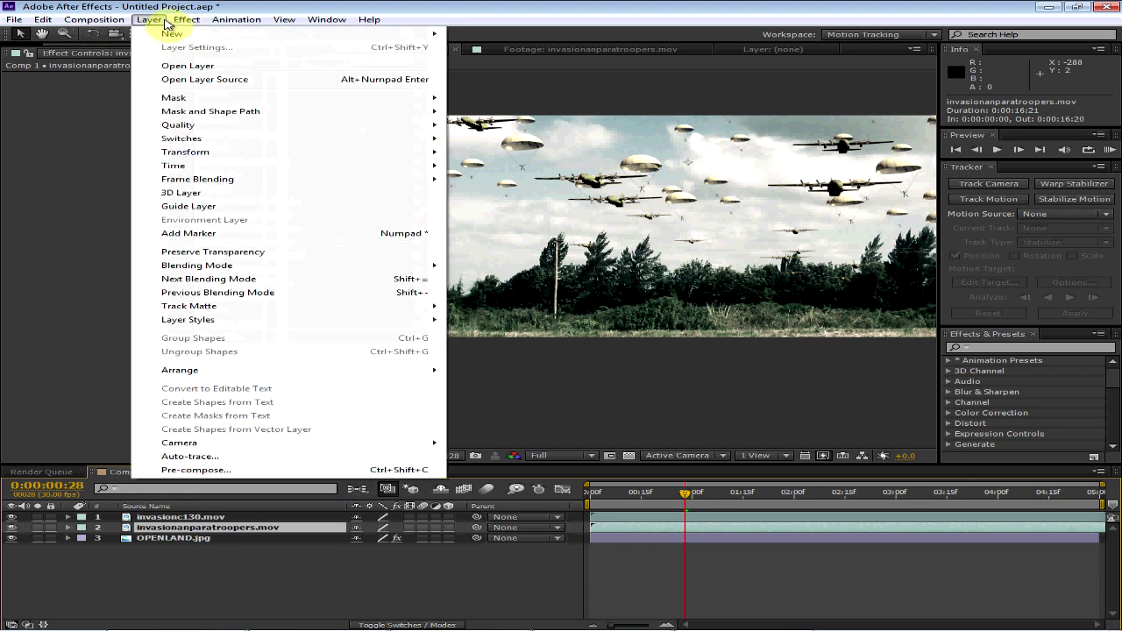
mouse_move(146, 21)
mouse_move(187, 24)
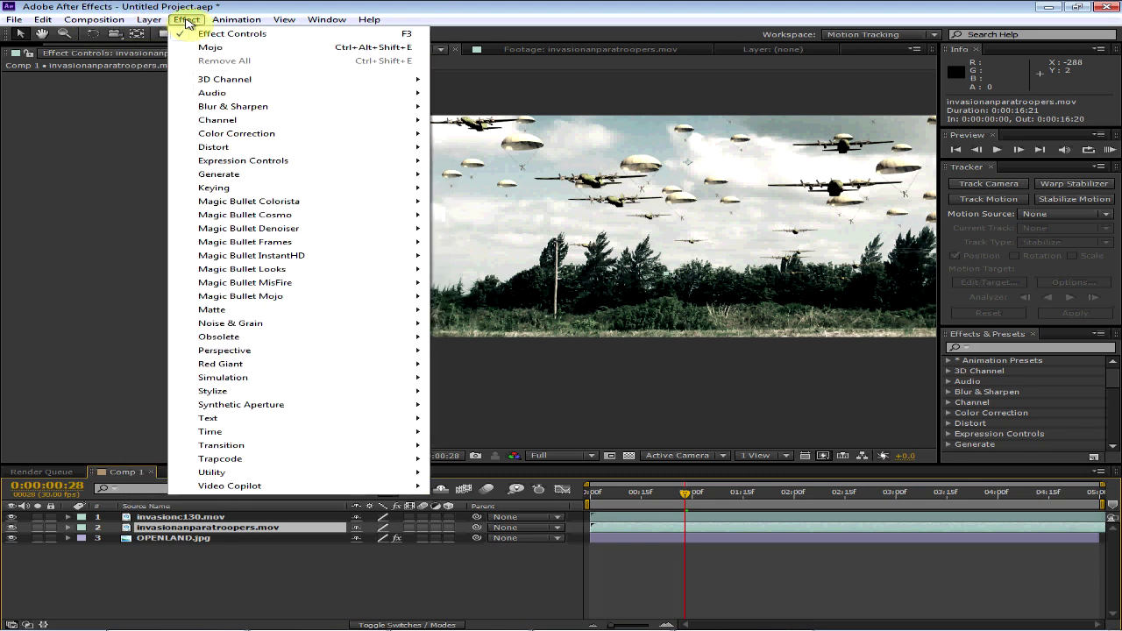
click(181, 517)
click(185, 21)
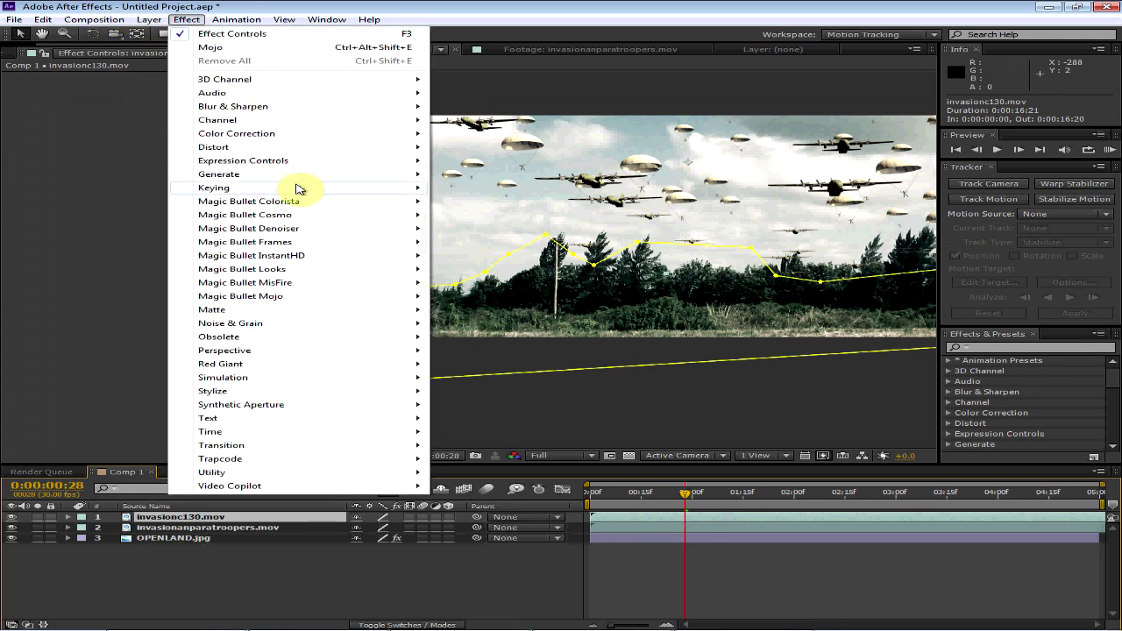
mouse_move(279, 138)
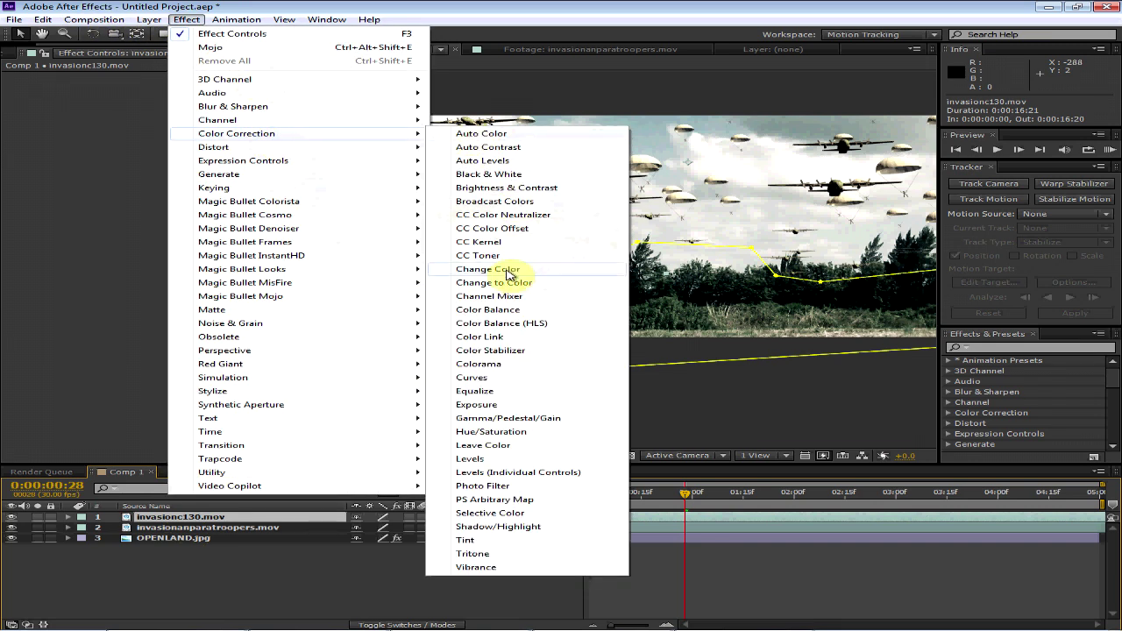
click(471, 378)
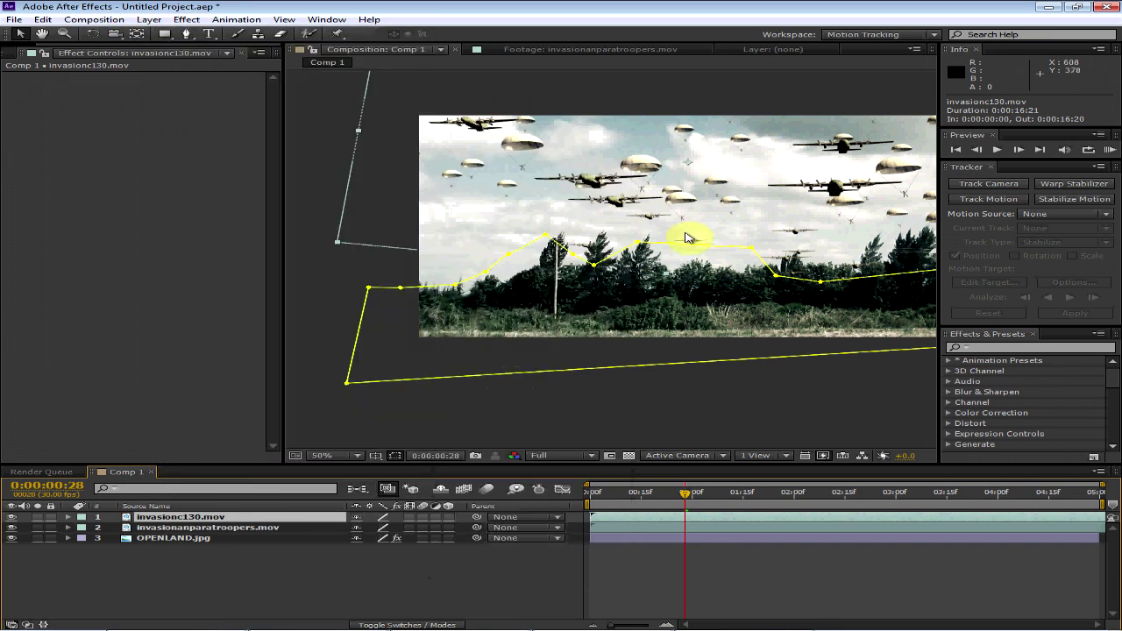
scroll(600, 219, up, 2)
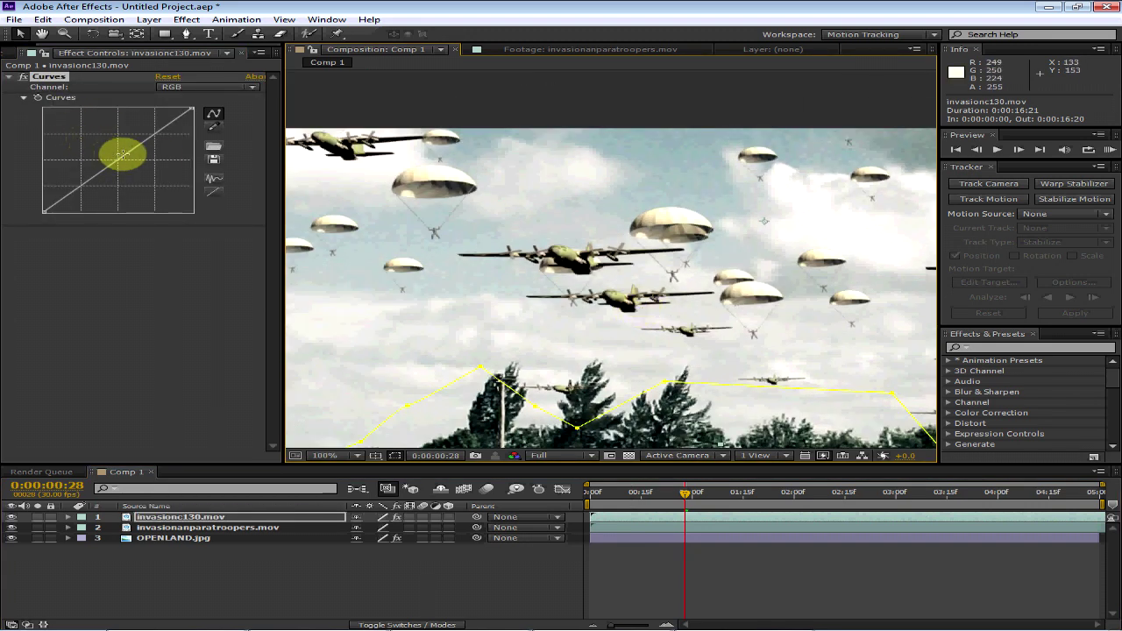
Raise the RGB curve, then lift the Red and Green channel curves
drag(120, 157, 180, 92)
click(188, 86)
click(194, 115)
drag(131, 149, 129, 152)
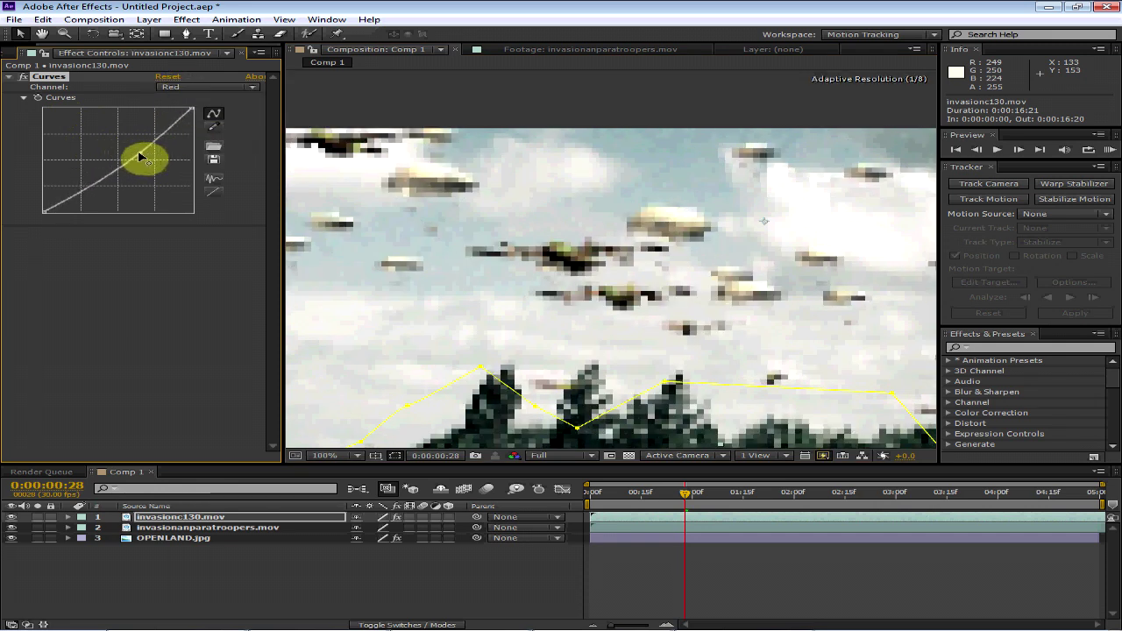
click(202, 87)
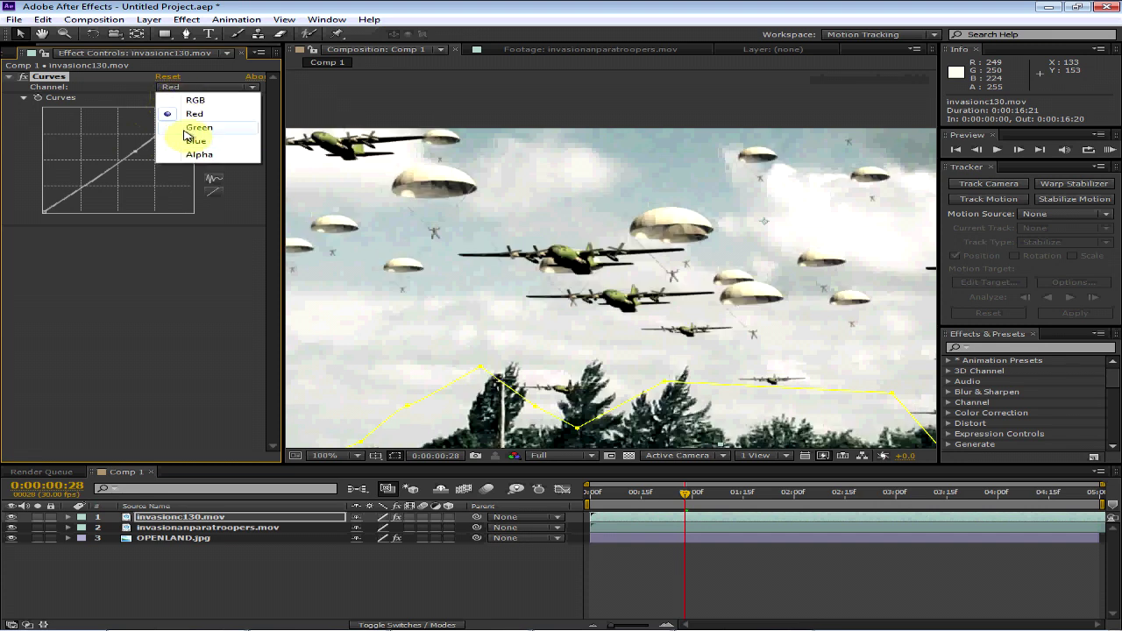
click(186, 131)
drag(126, 151, 137, 148)
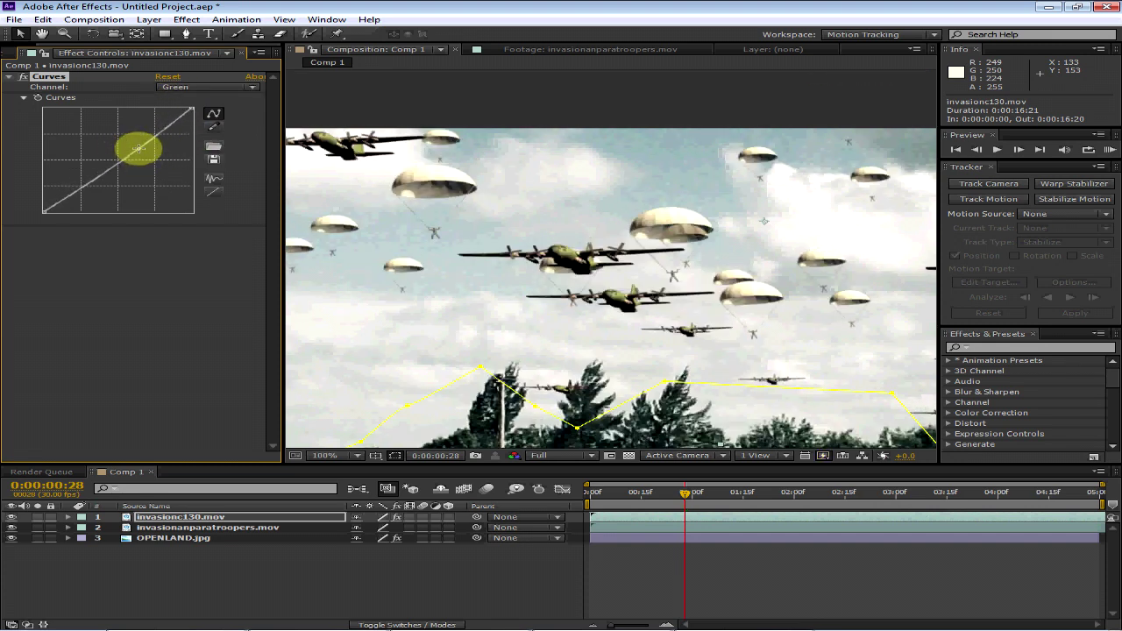
Bend the Blue channel curve, then ease it back slightly toward straight
click(171, 88)
click(174, 142)
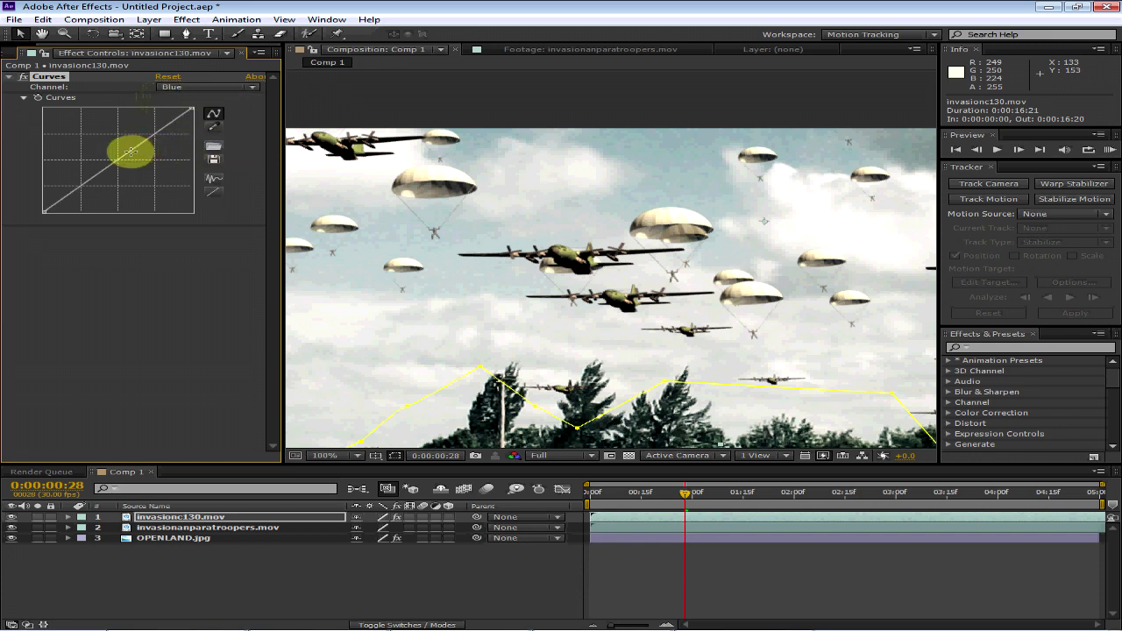
mouse_move(130, 152)
mouse_down()
mouse_move(142, 159)
mouse_move(123, 143)
mouse_up()
scroll(452, 254, down, 2)
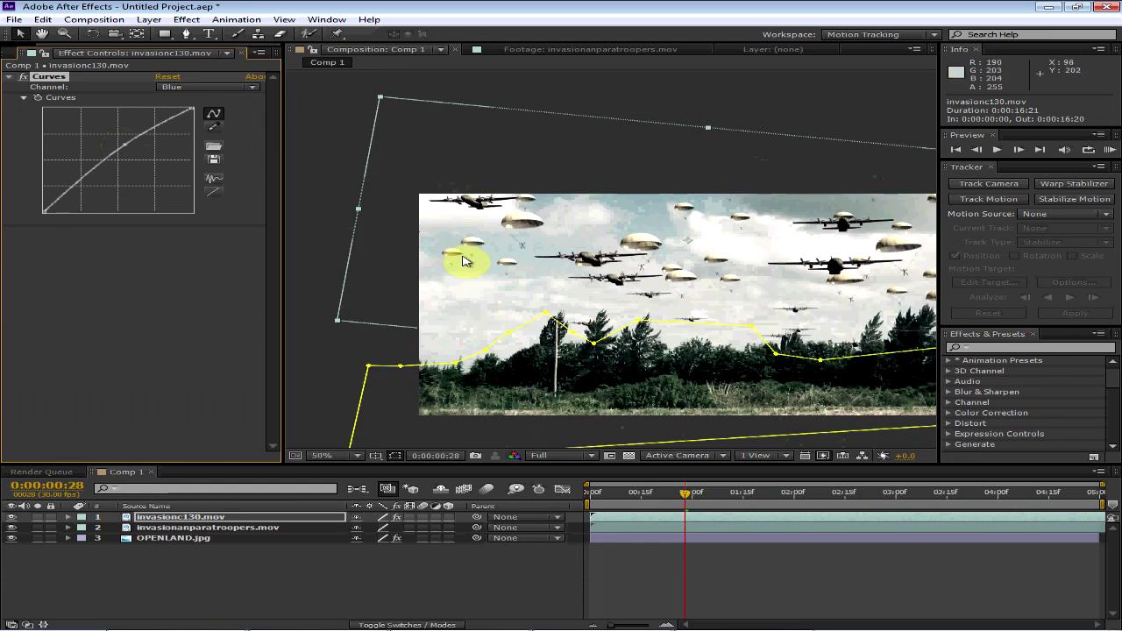
scroll(464, 260, up, 2)
mouse_move(125, 142)
mouse_down()
mouse_move(129, 154)
mouse_move(122, 144)
mouse_up()
scroll(618, 286, down, 2)
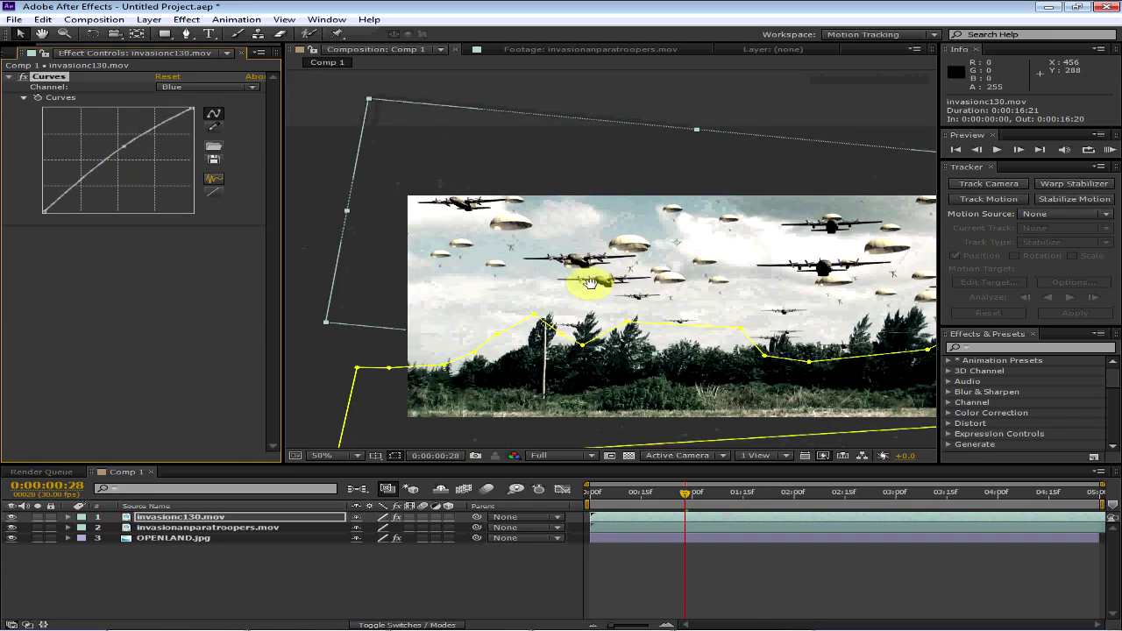
scroll(618, 285, up, 2)
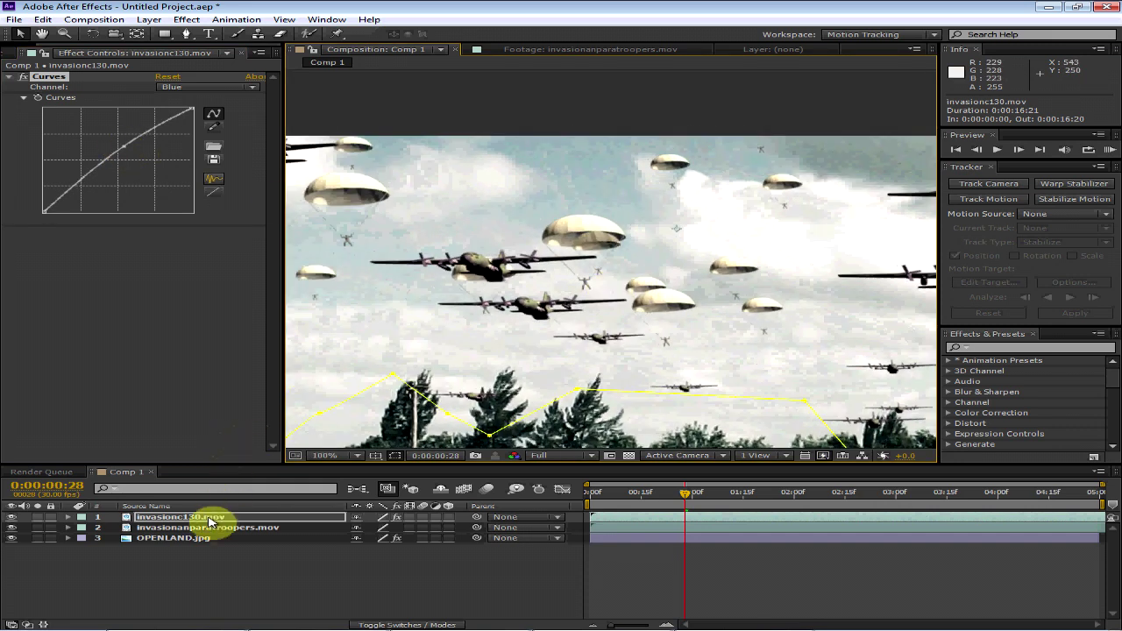
click(186, 19)
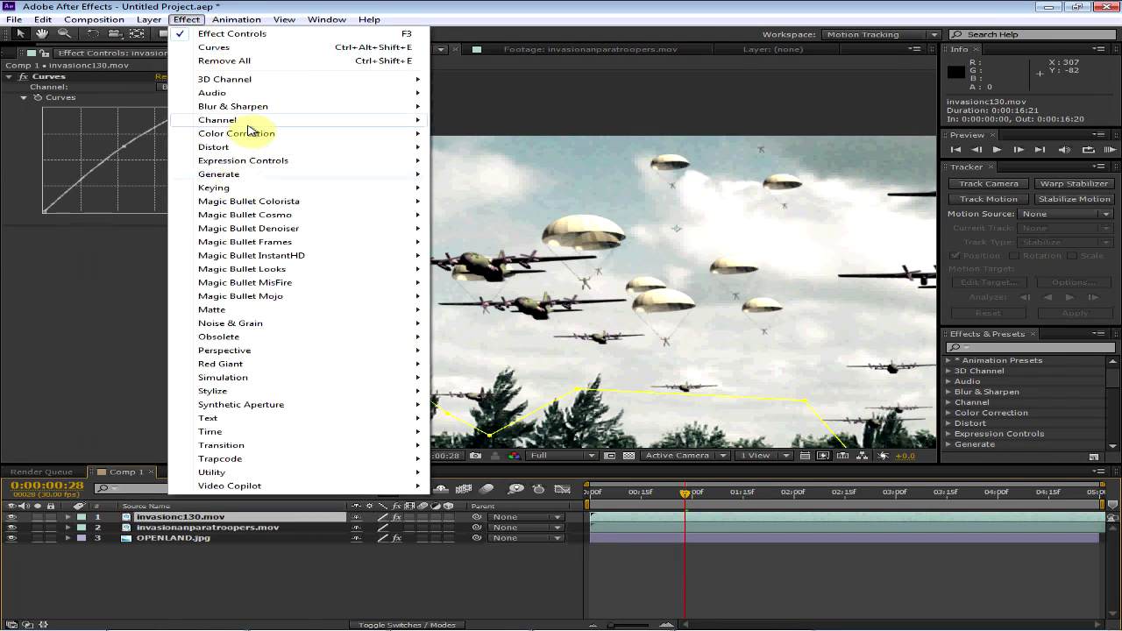
mouse_move(253, 123)
click(336, 571)
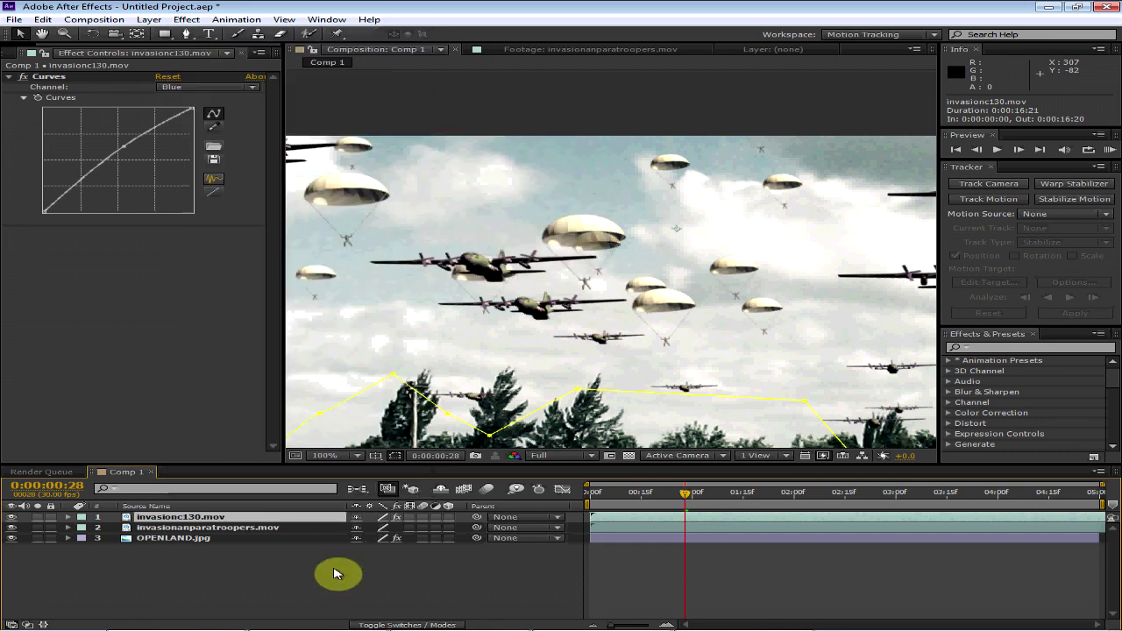
scroll(500, 356, up, 3)
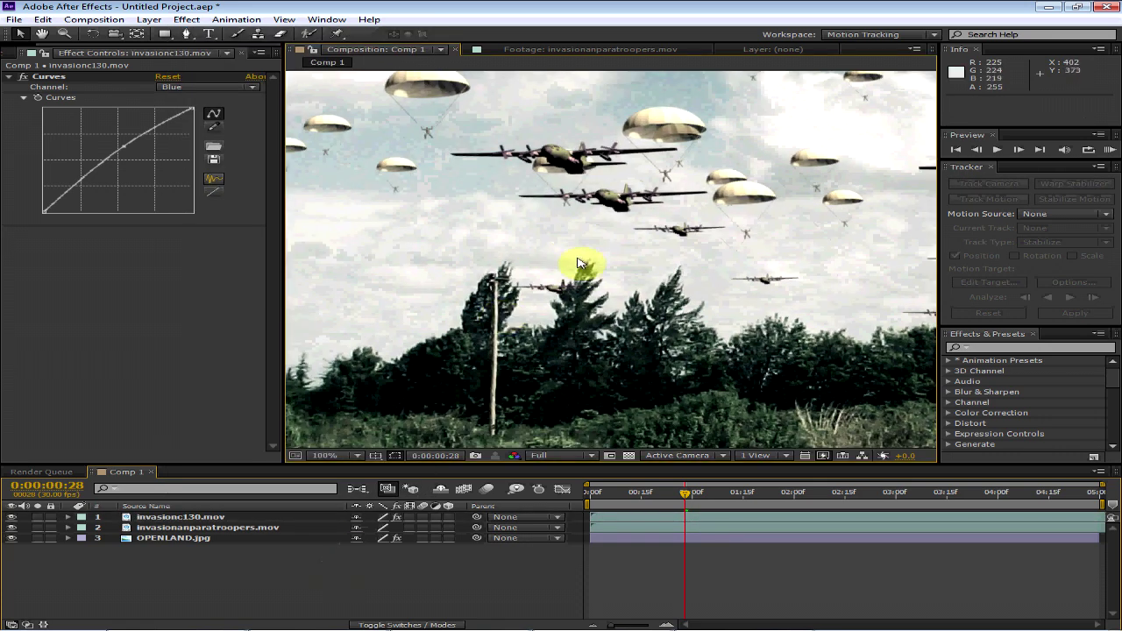
scroll(604, 388, down, 3)
scroll(584, 245, up, 4)
drag(586, 263, 549, 315)
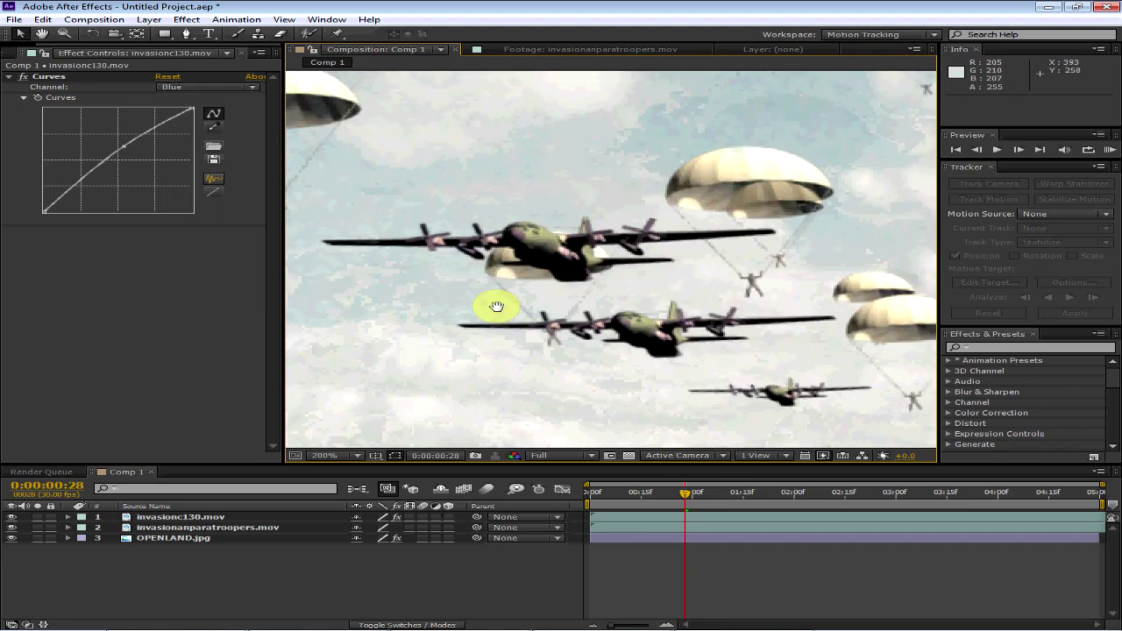
click(187, 21)
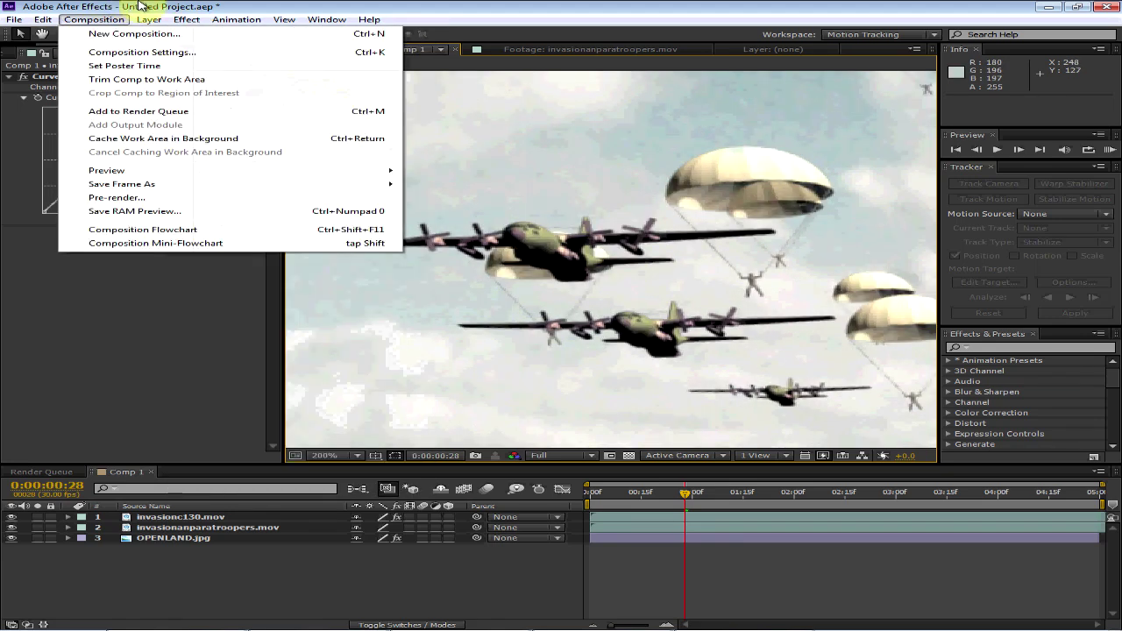
click(93, 19)
click(217, 518)
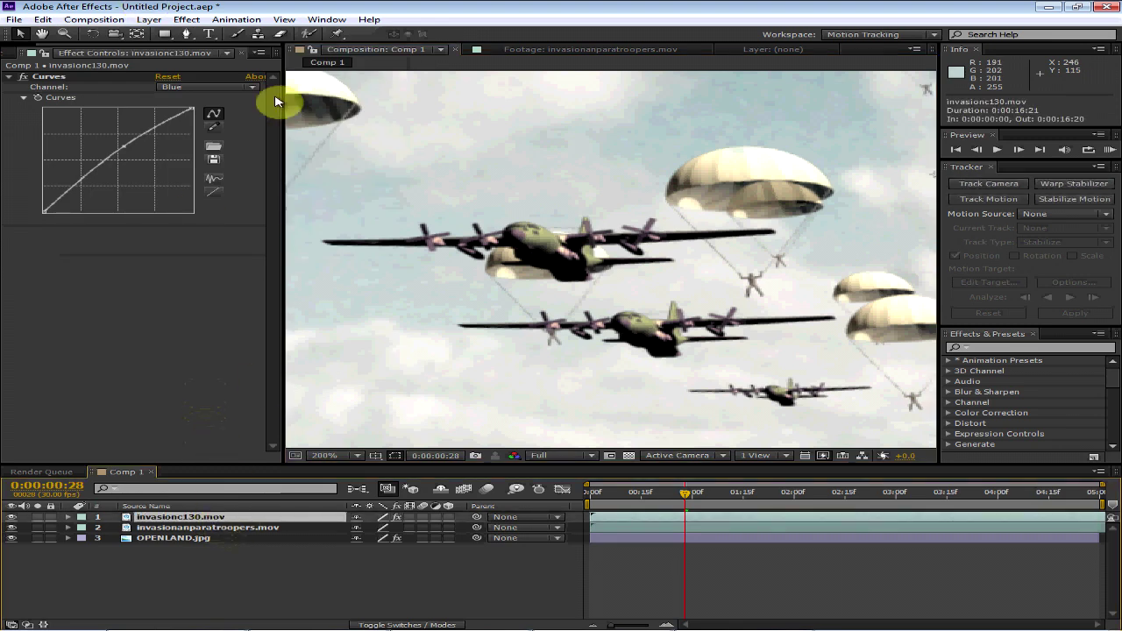
click(188, 19)
mouse_move(287, 137)
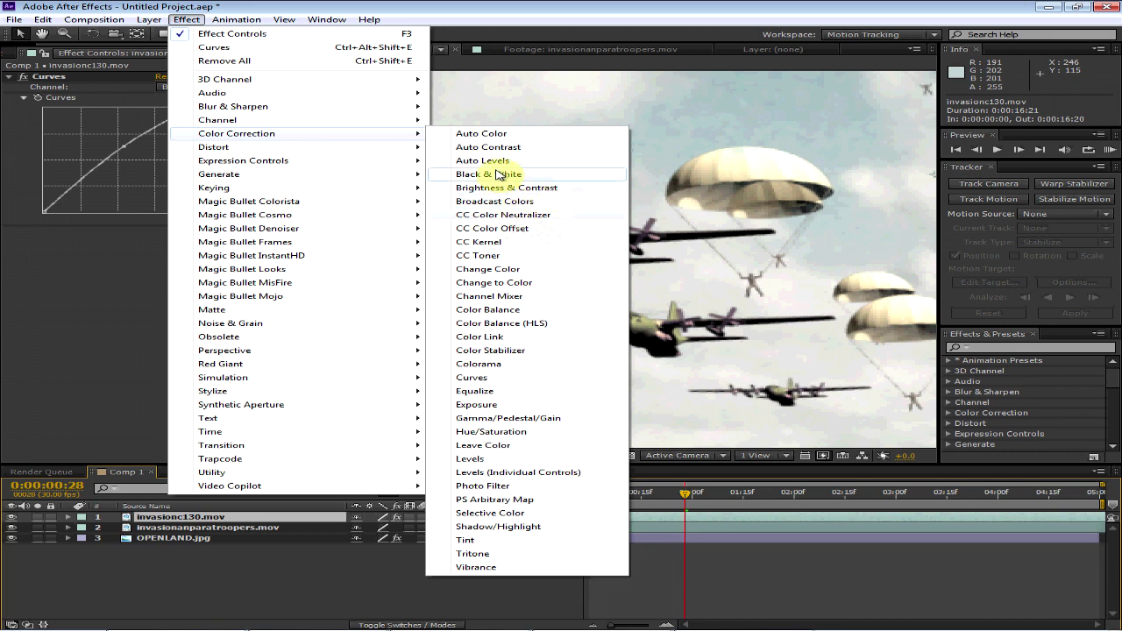
click(5, 149)
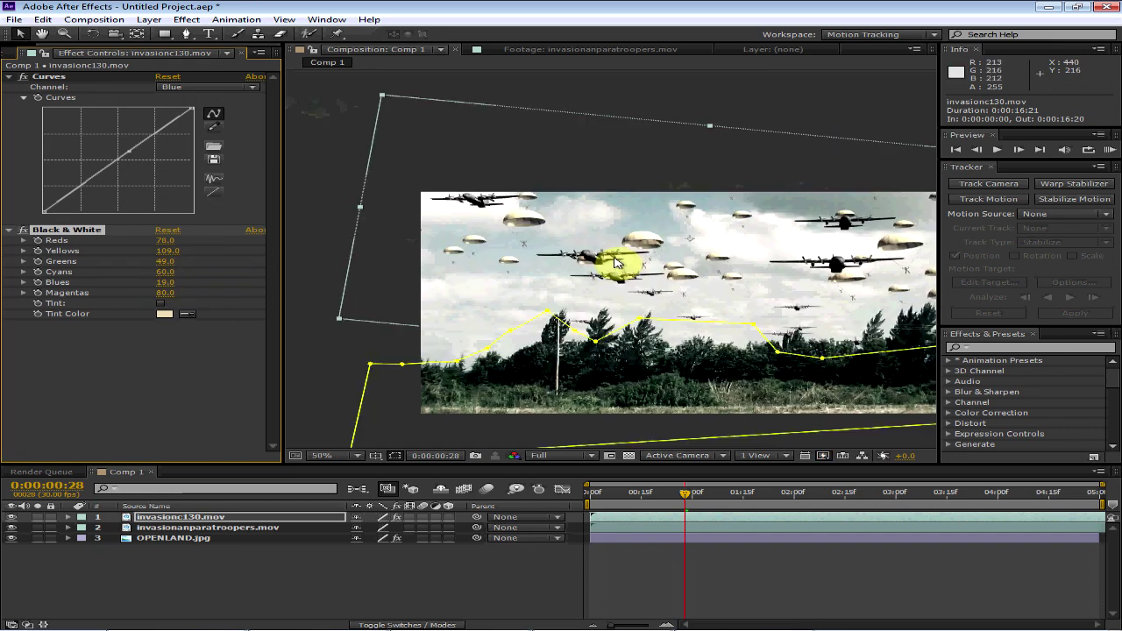
scroll(614, 260, up, 4)
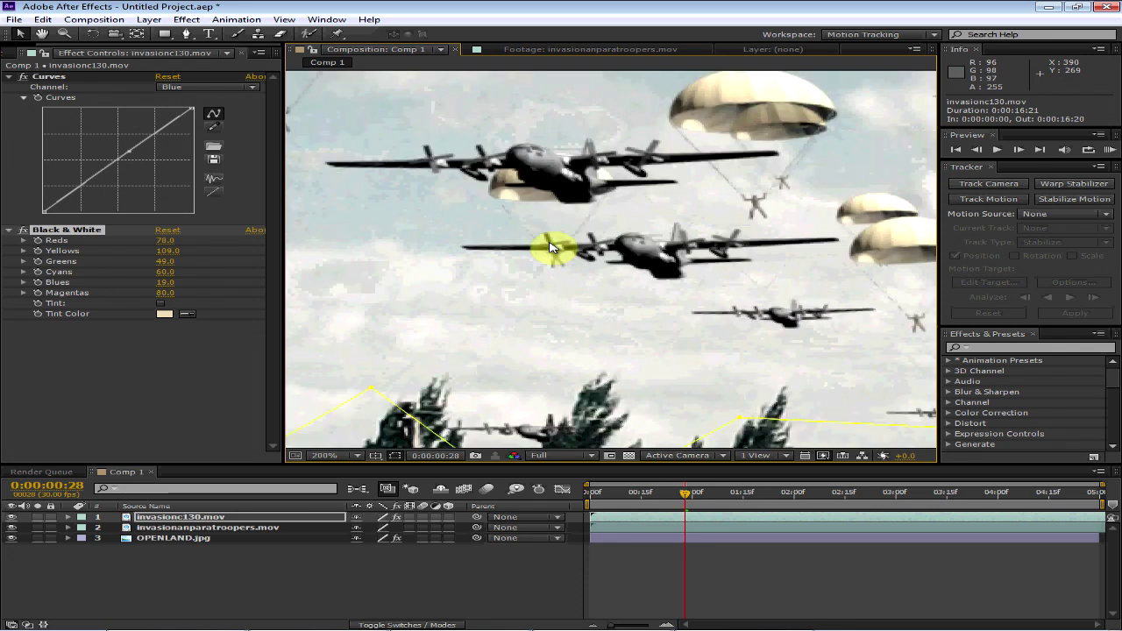
scroll(551, 248, down, 4)
scroll(551, 248, up, 4)
scroll(552, 249, down, 4)
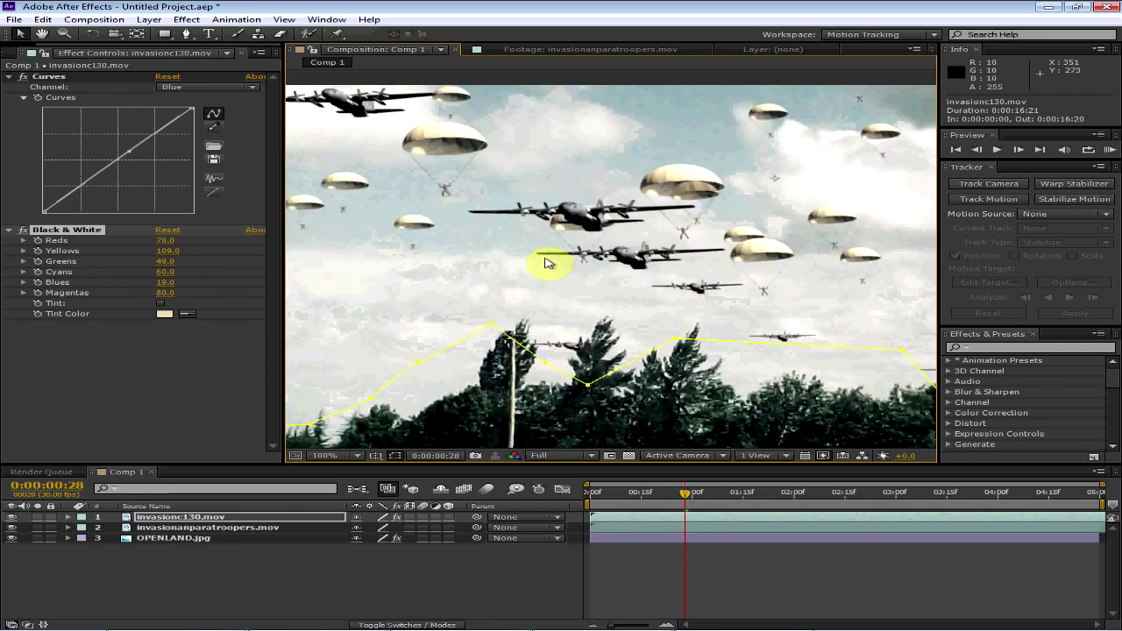
scroll(551, 268, up, 2)
scroll(504, 193, up, 1)
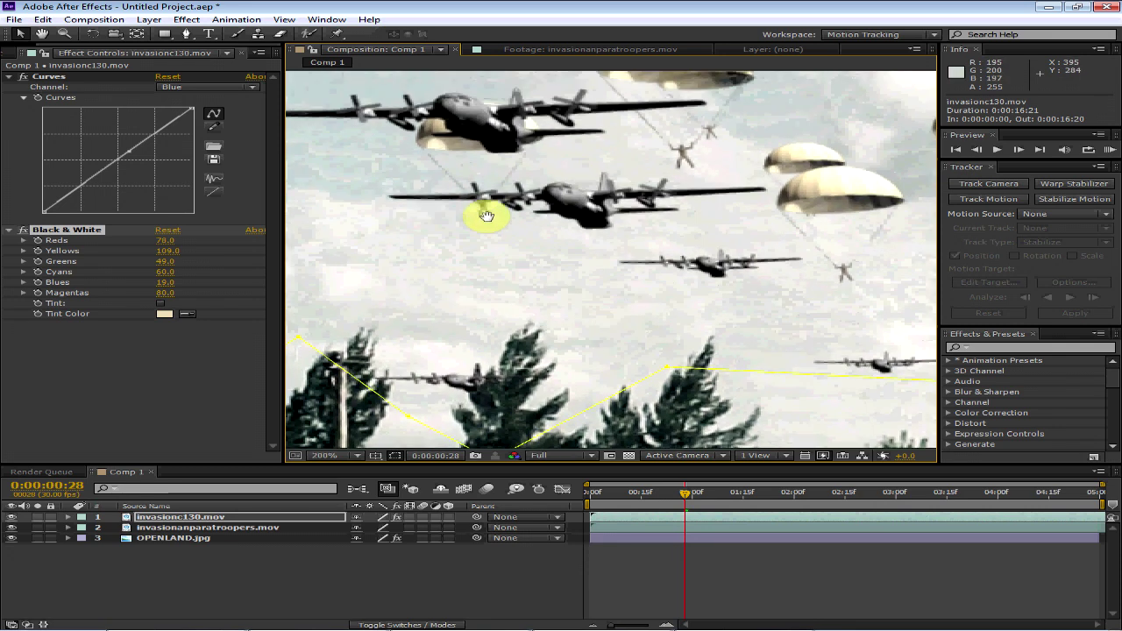
drag(487, 215, 502, 276)
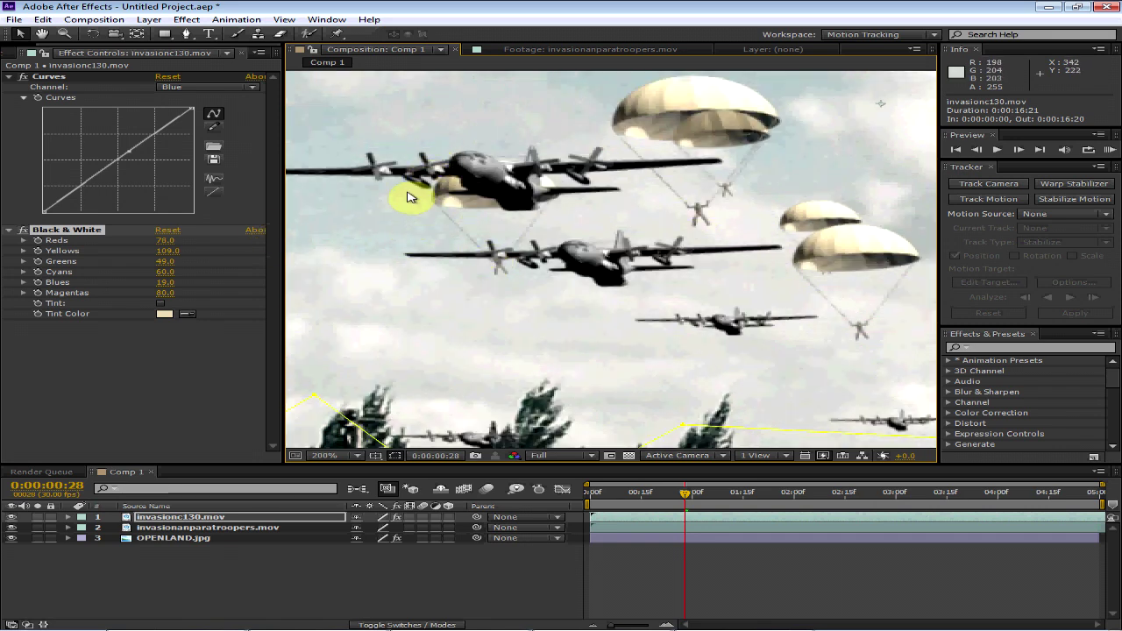
scroll(511, 245, down, 1)
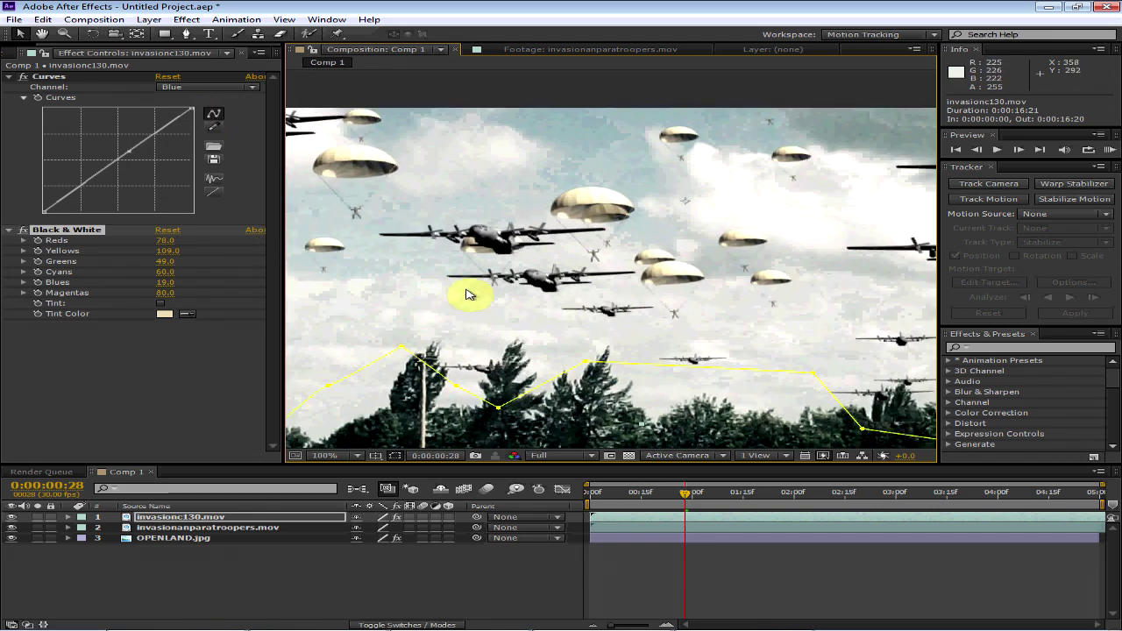
drag(489, 304, 543, 208)
Add Camera Lens Blur to the C-130 layer with a 1.5 Blur Radius and Hexagon iris
click(186, 19)
mouse_move(261, 114)
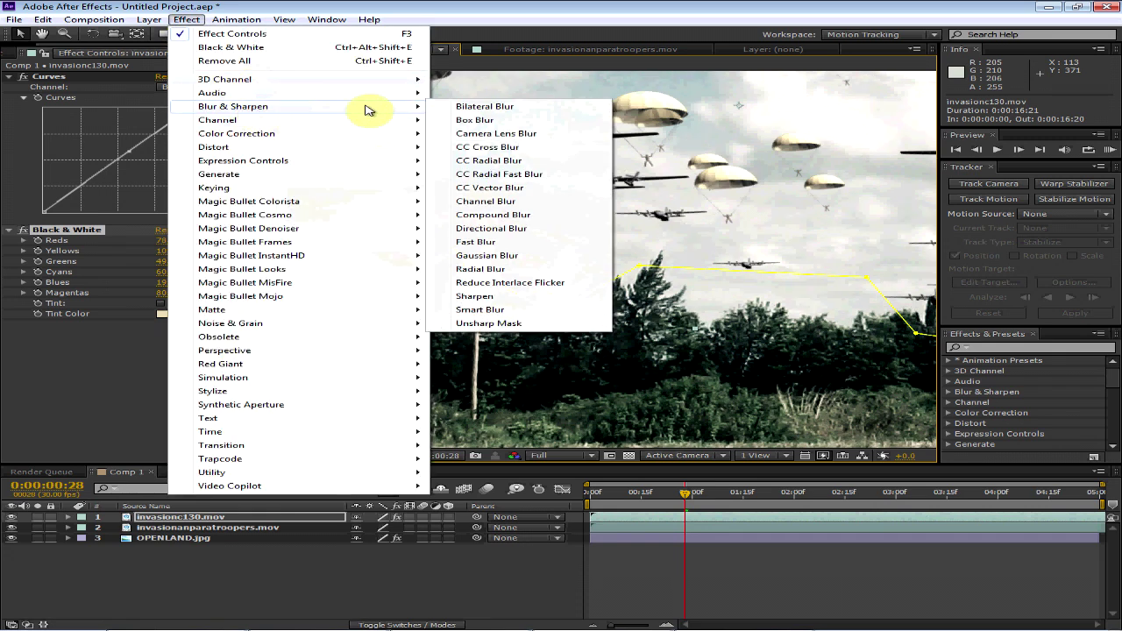
click(504, 142)
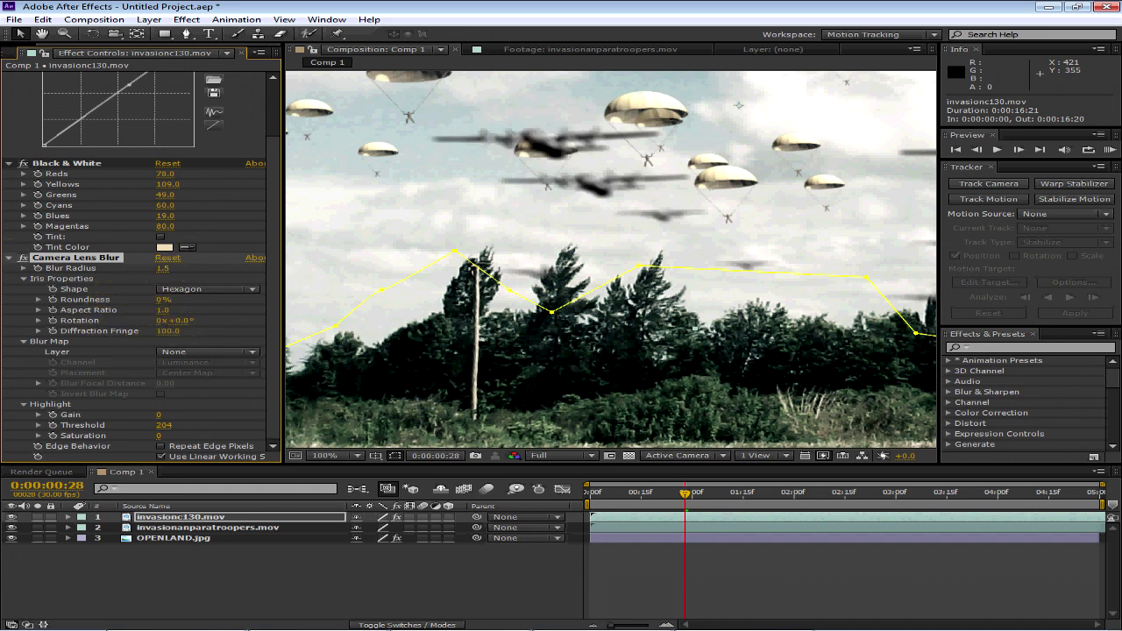
drag(496, 215, 480, 261)
scroll(487, 272, down, 2)
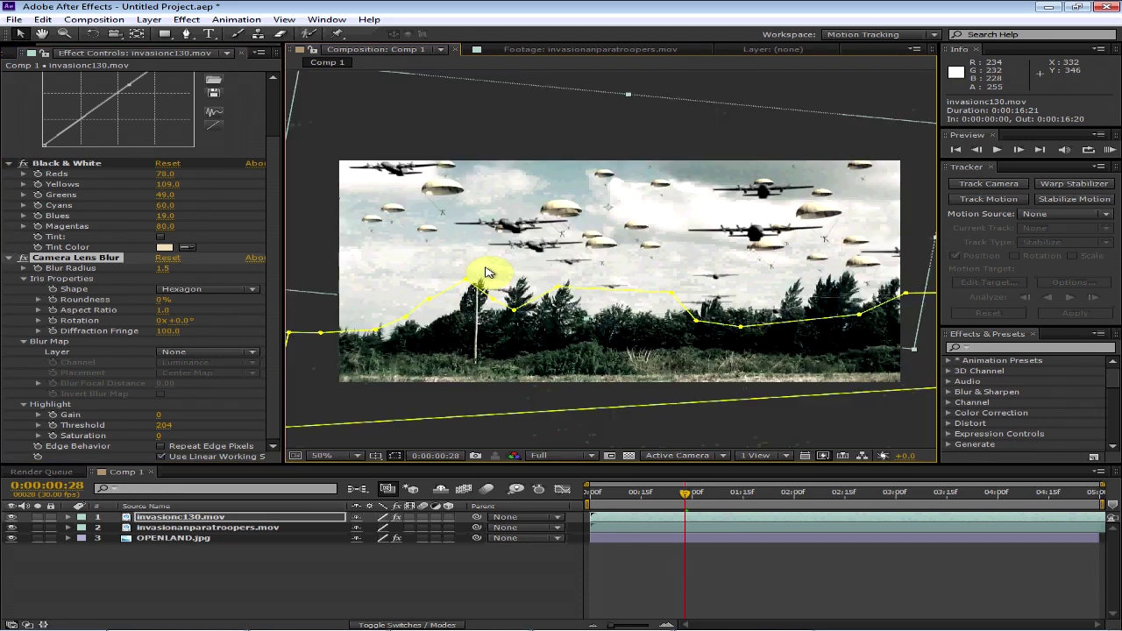
scroll(488, 272, up, 2)
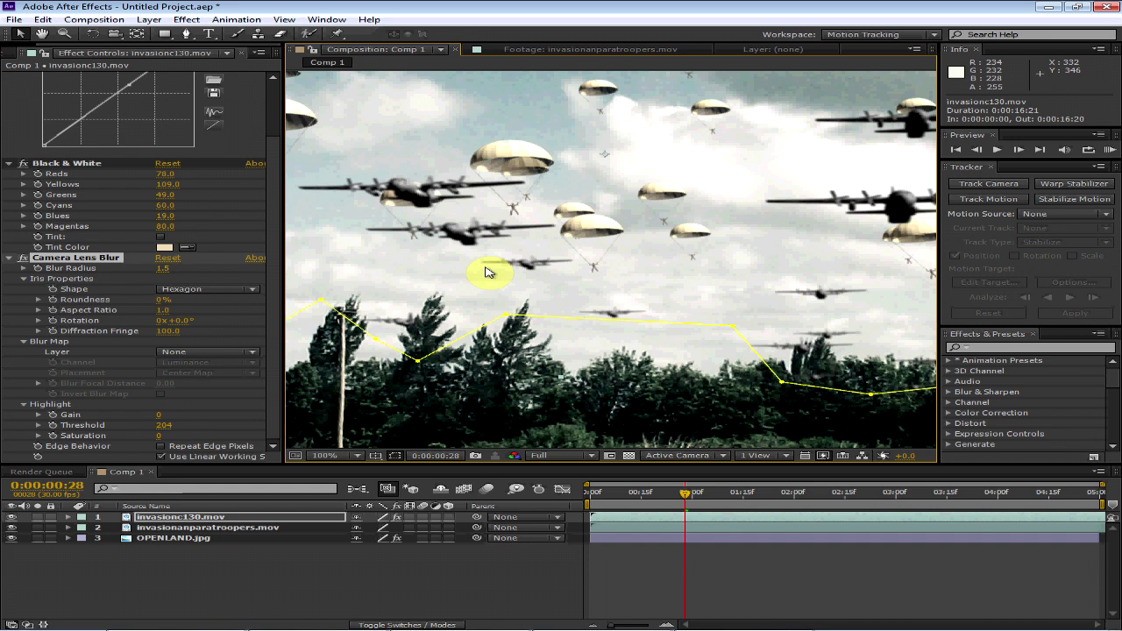
scroll(488, 272, down, 2)
scroll(491, 273, up, 2)
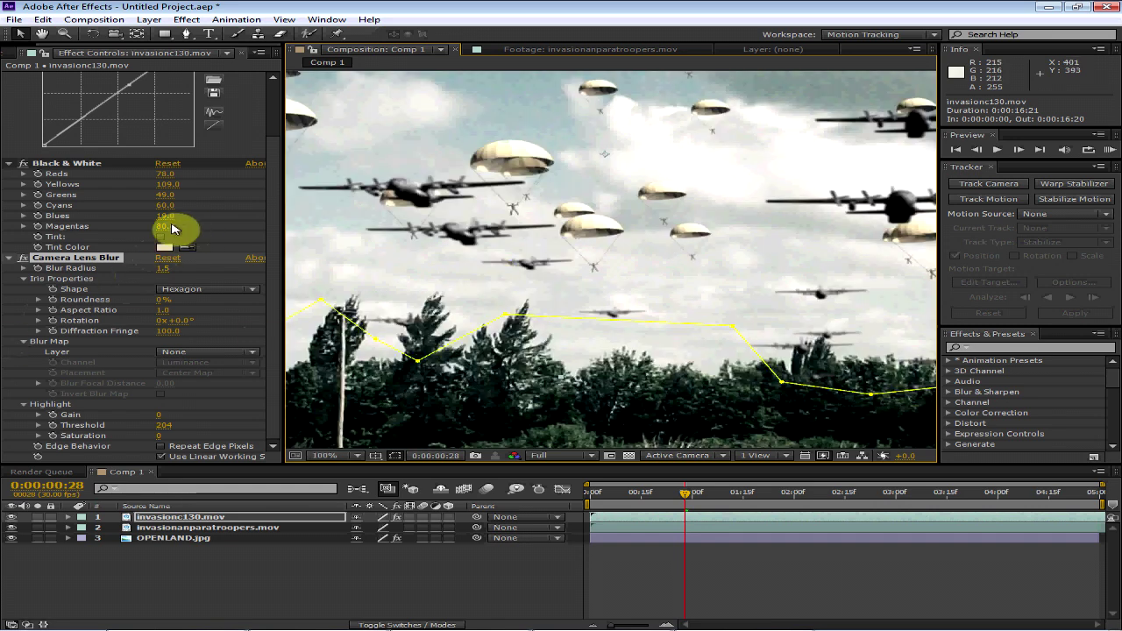
Show the paratroopers layer's Curves, Black & White and Camera Lens Blur effects, then move to 0:00:01:03
scroll(39, 302, up, 2)
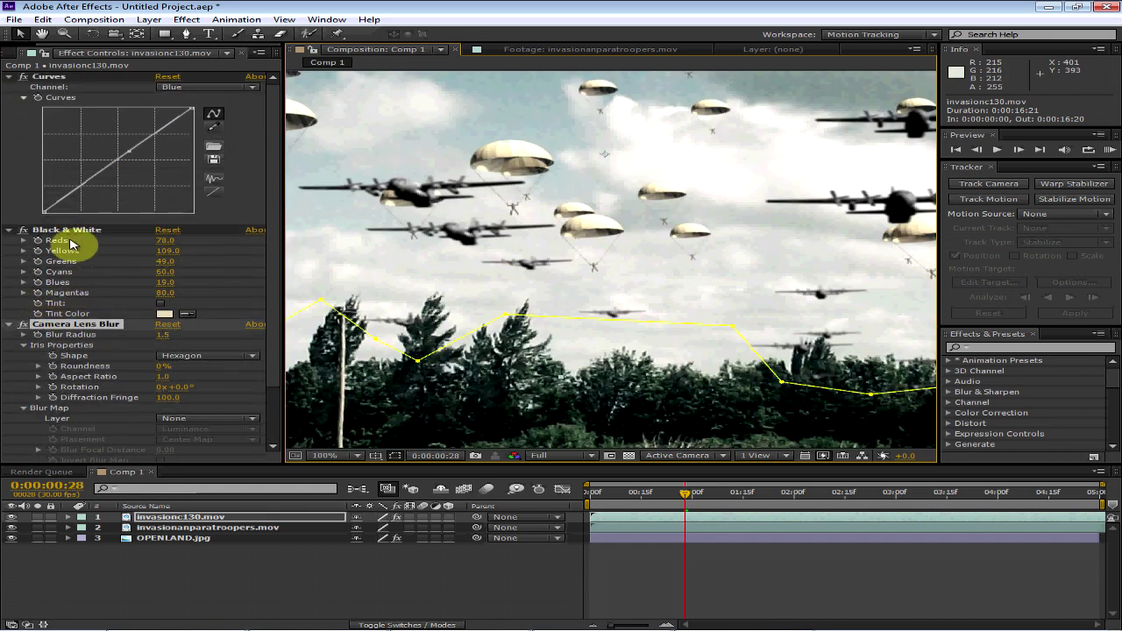
shift+click(44, 76)
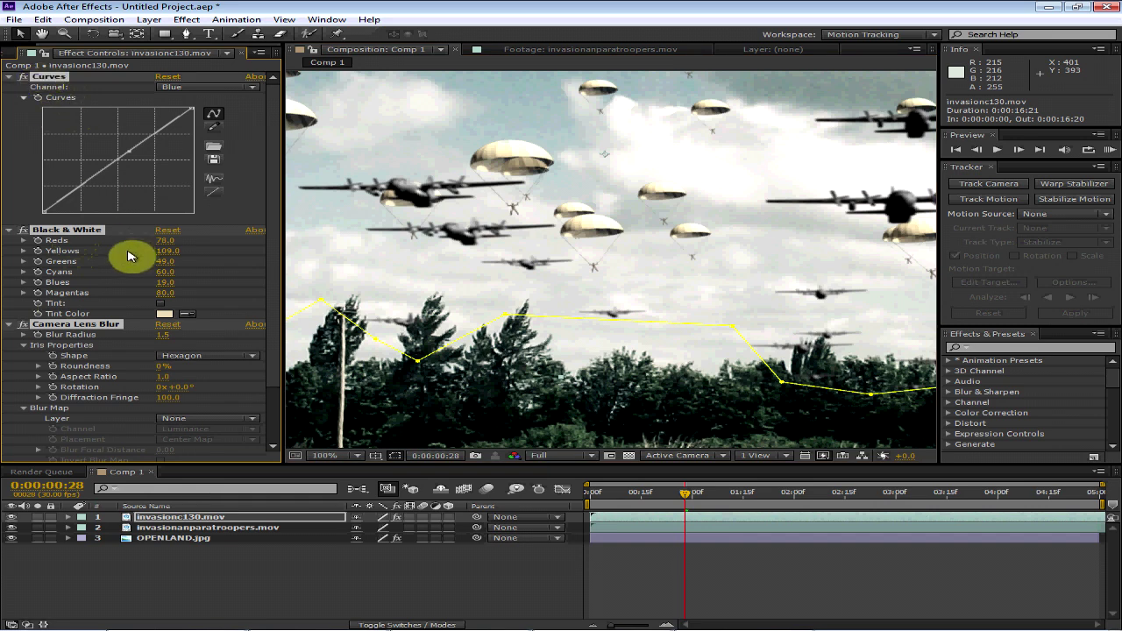
click(173, 527)
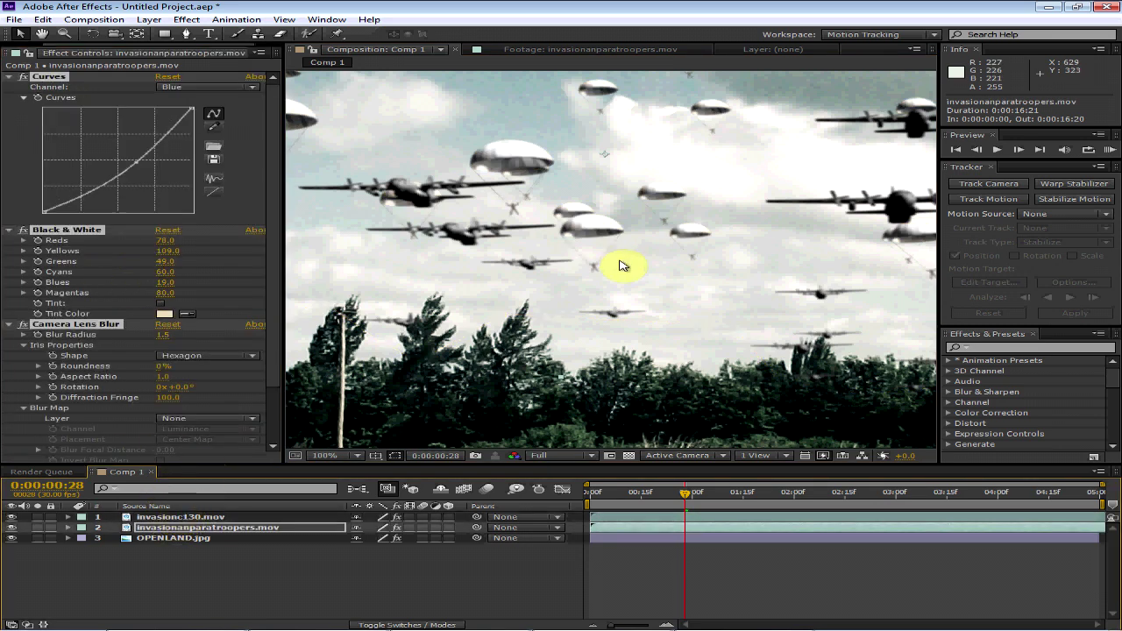
scroll(619, 266, down, 2)
scroll(680, 344, down, 1)
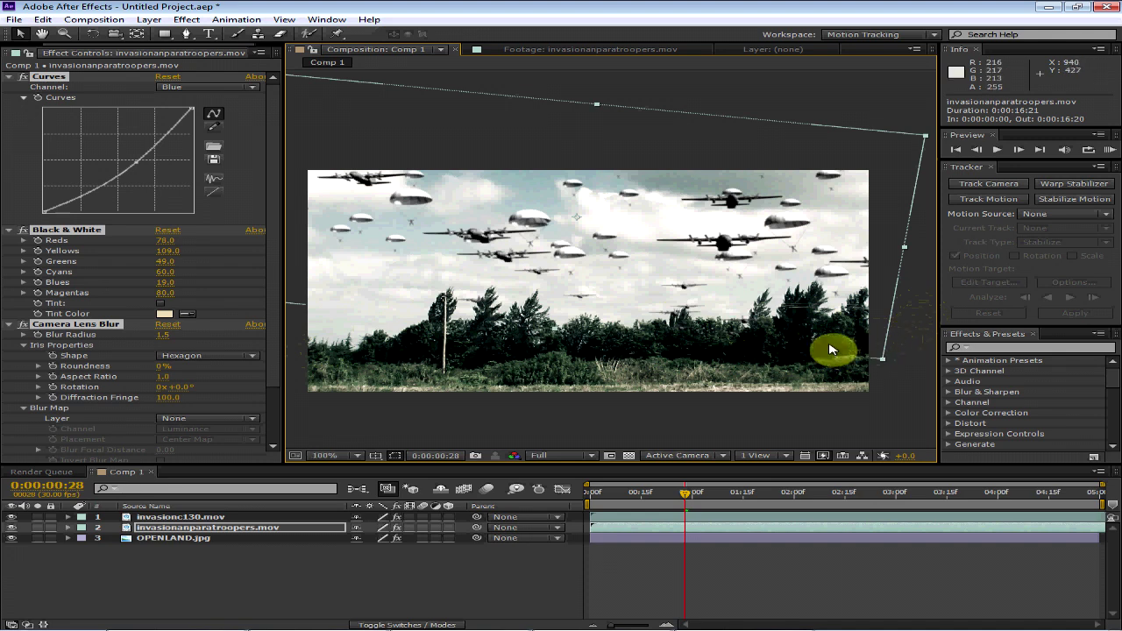
scroll(815, 350, down, 1)
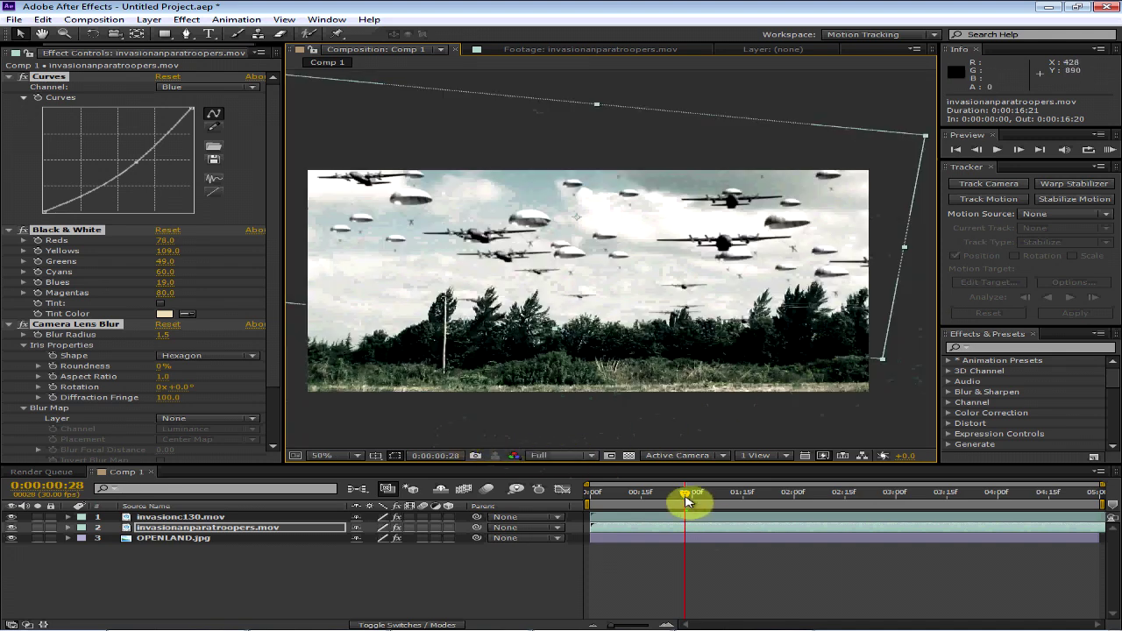
mouse_move(685, 499)
mouse_down()
mouse_move(619, 501)
mouse_move(700, 498)
mouse_up()
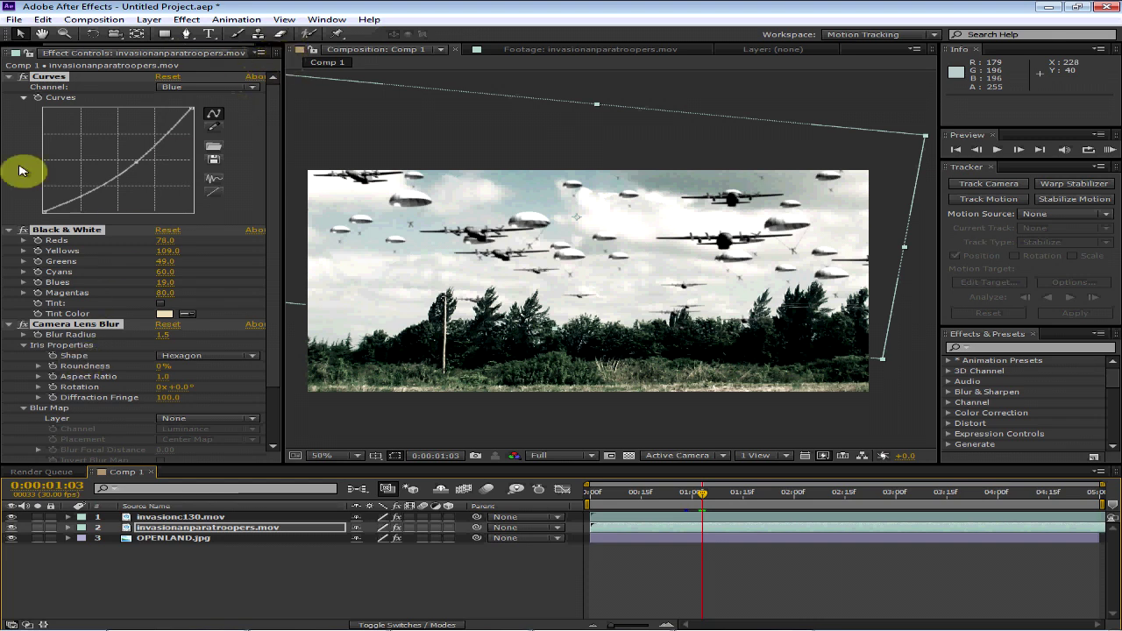
Close Effect Controls and import explosionfree02.mov, accepting its alpha interpretation
click(261, 52)
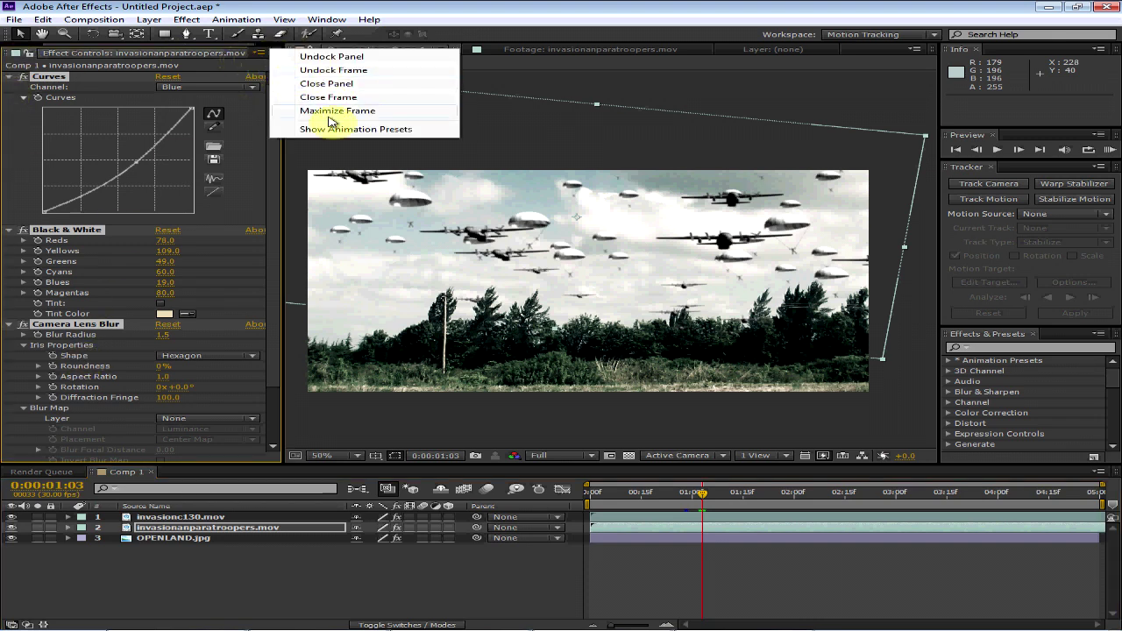
click(329, 83)
right_click(78, 314)
mouse_move(146, 365)
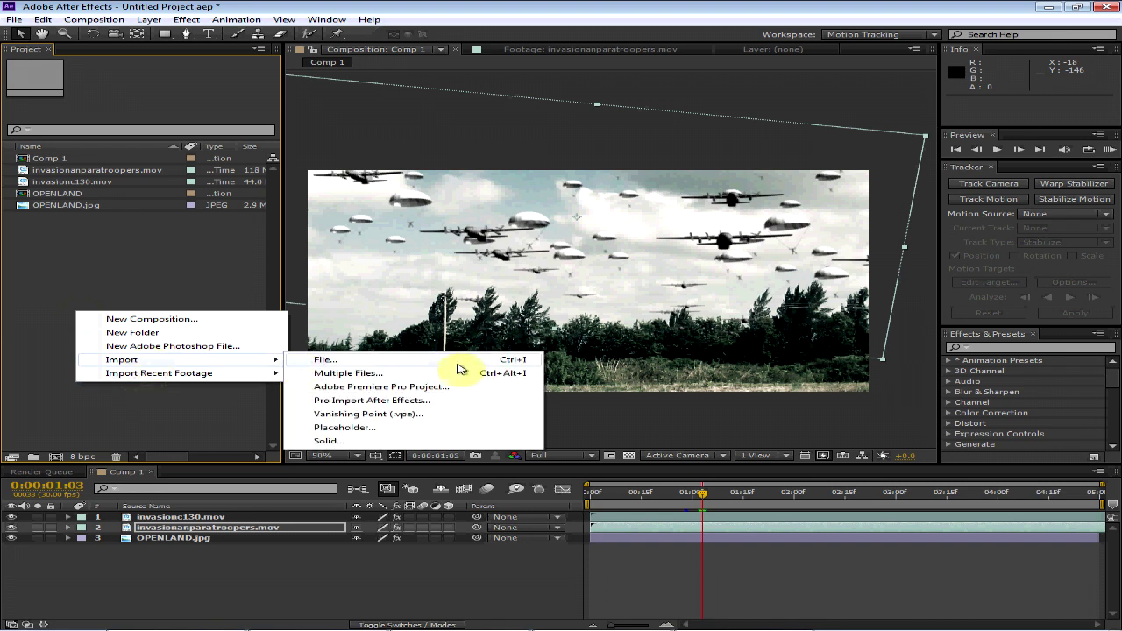
click(403, 375)
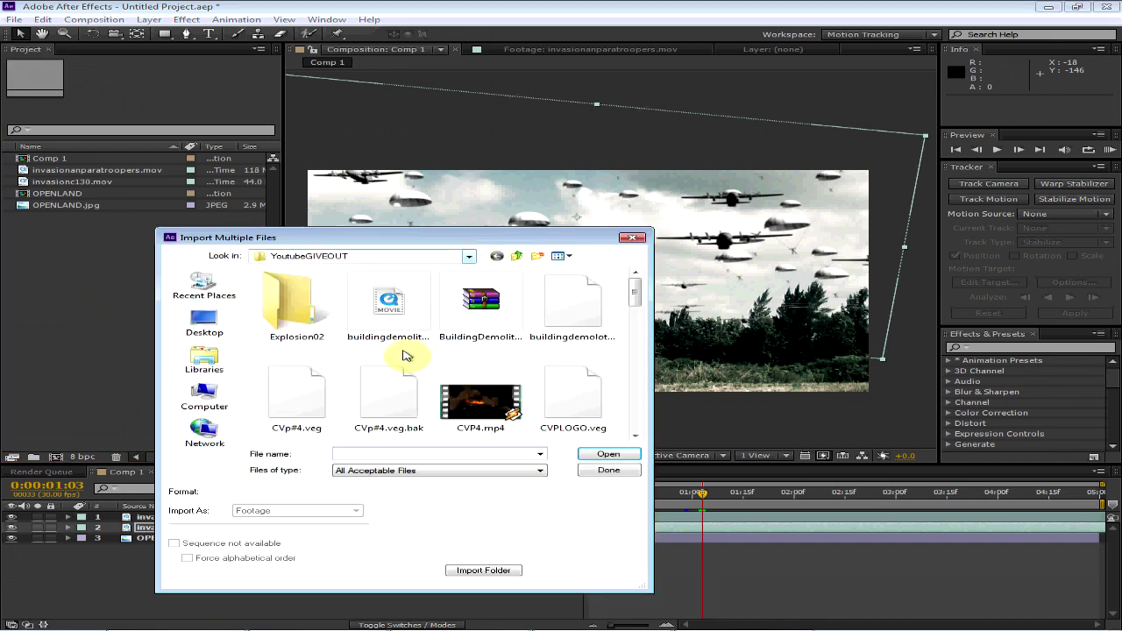
click(389, 338)
scroll(406, 352, down, 1)
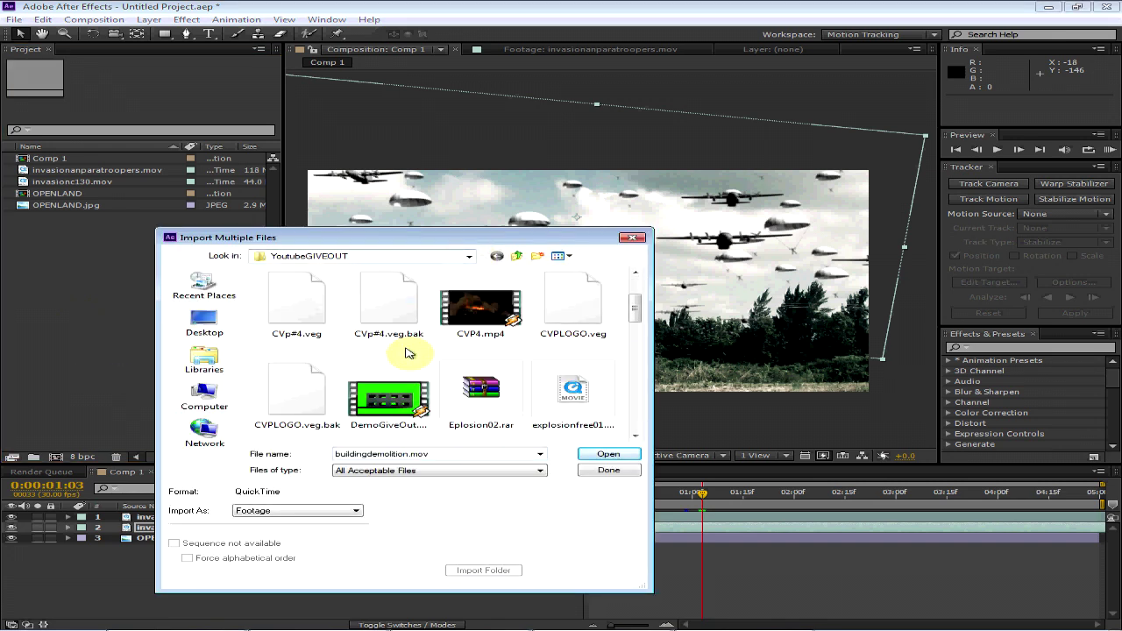
scroll(406, 351, down, 1)
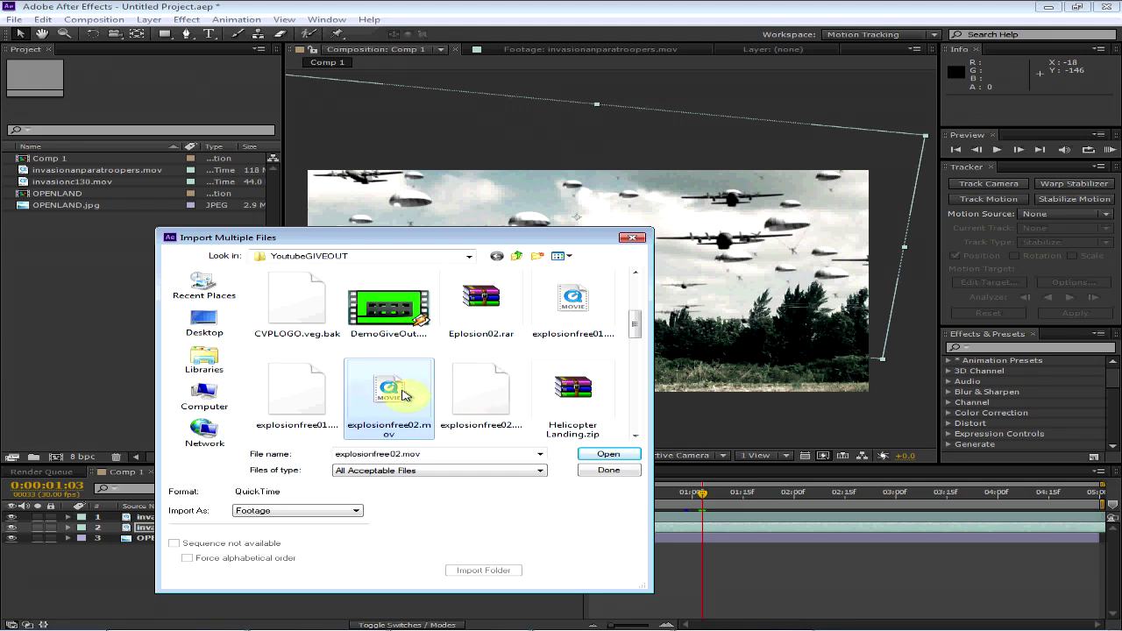
double_click(401, 386)
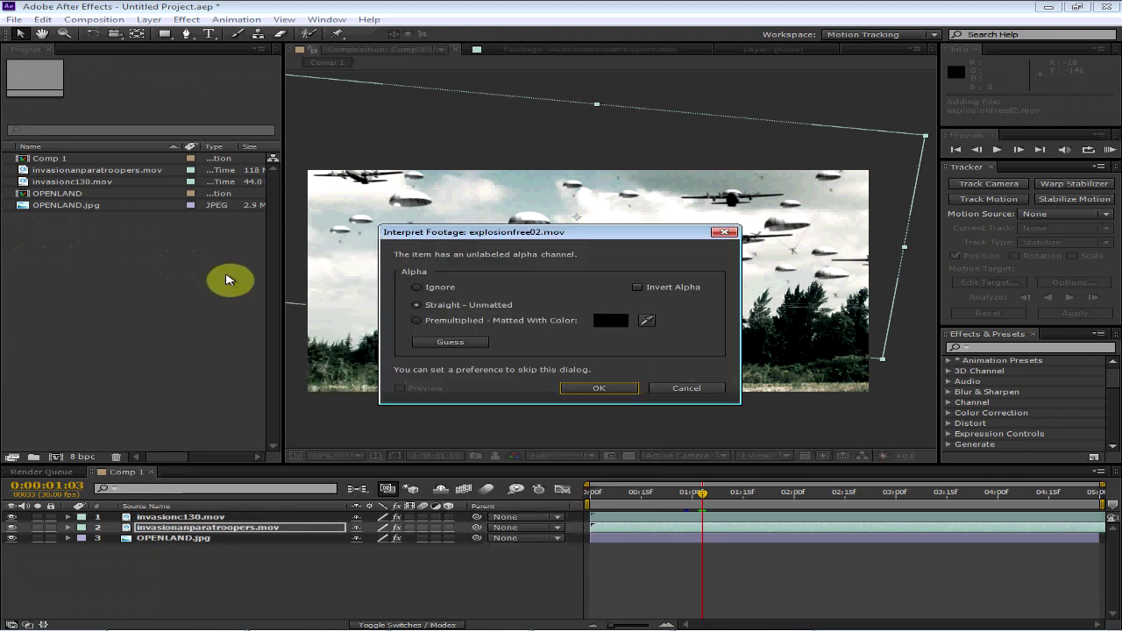
click(601, 388)
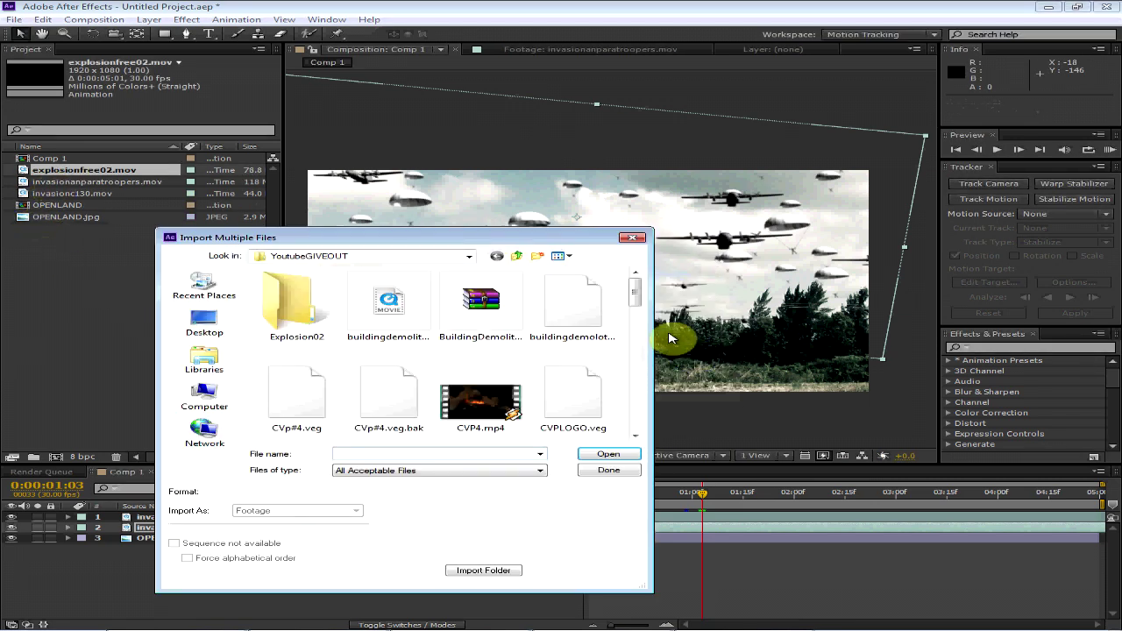
click(632, 238)
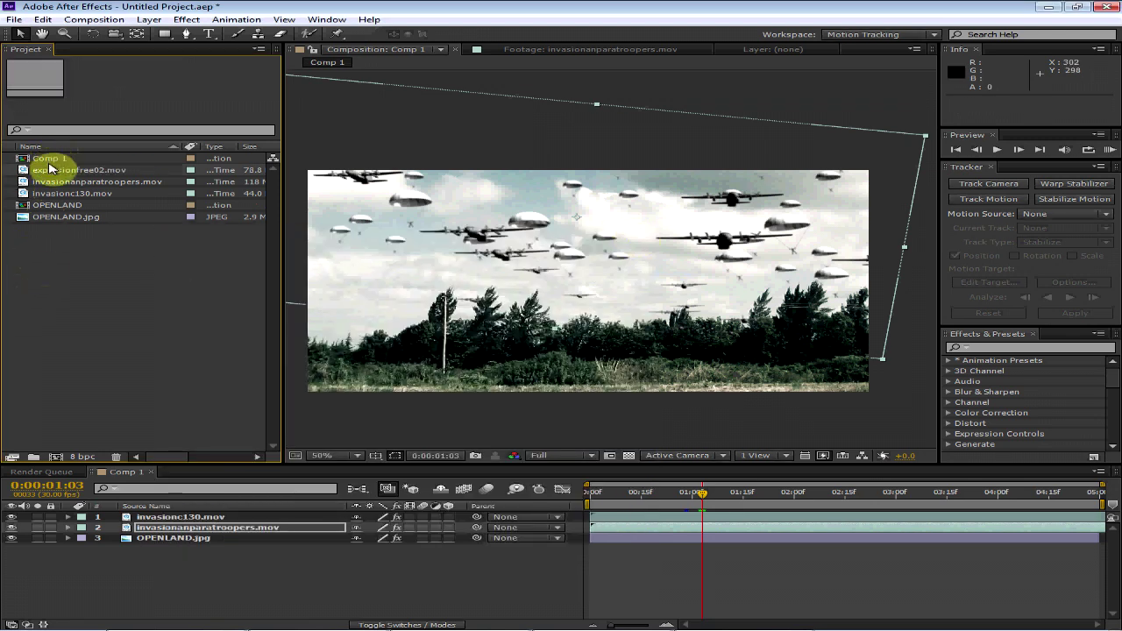
Place explosionfree02.mov below the paratroopers layer and scrub forward to watch the smoke rise
drag(45, 169, 165, 531)
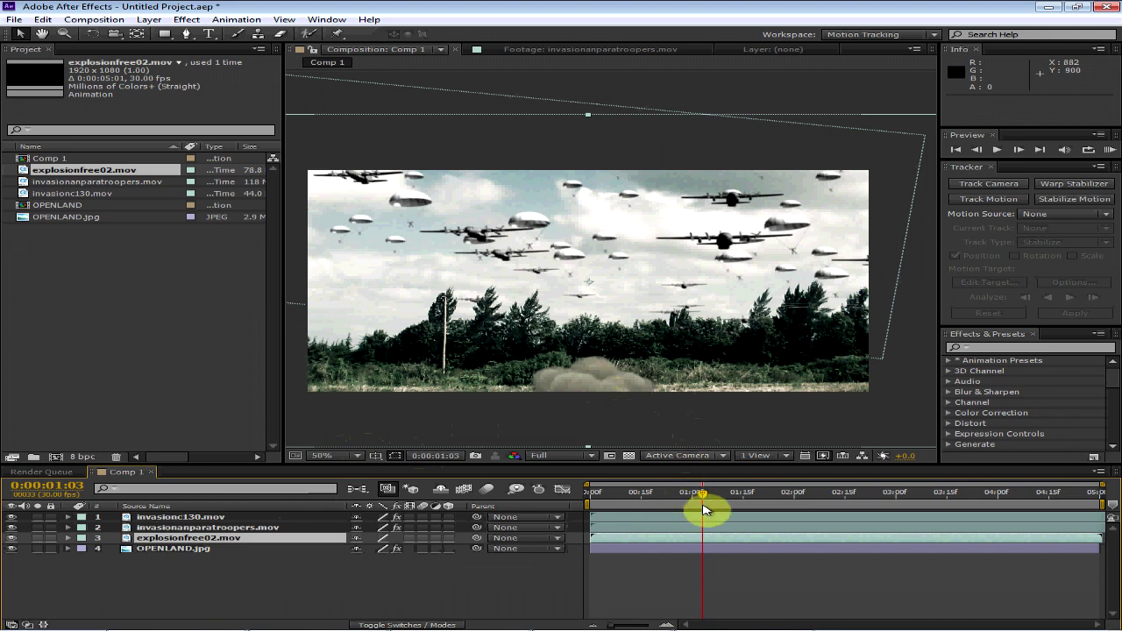
drag(700, 504, 959, 505)
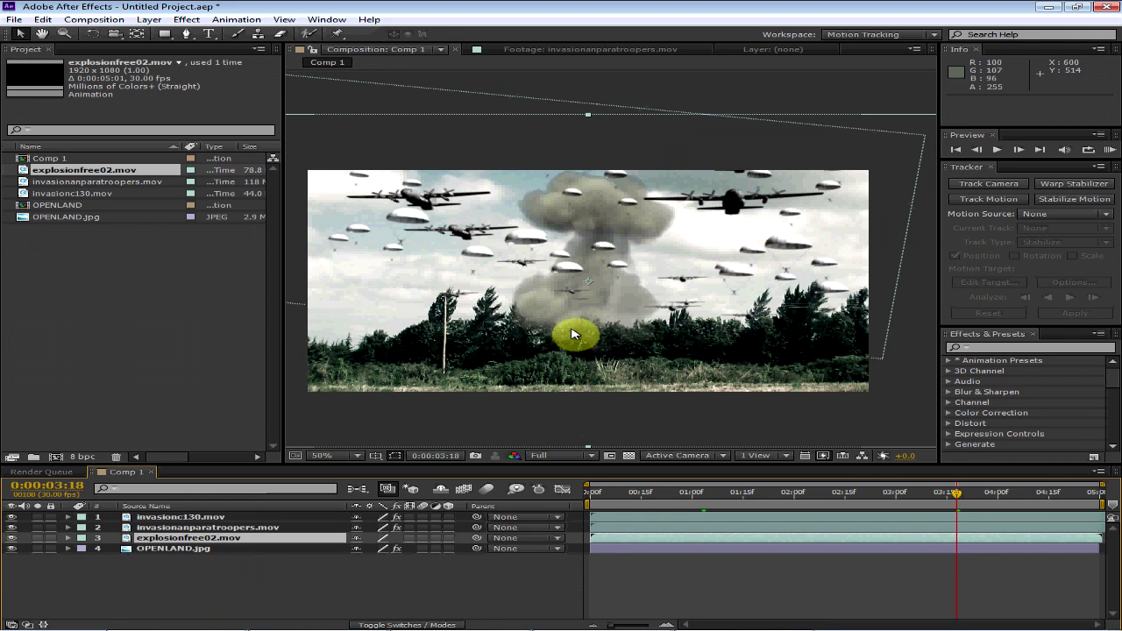
View the raw paratroopers footage, then the invasionc130.mov source clip, in the Footage viewer
double_click(107, 182)
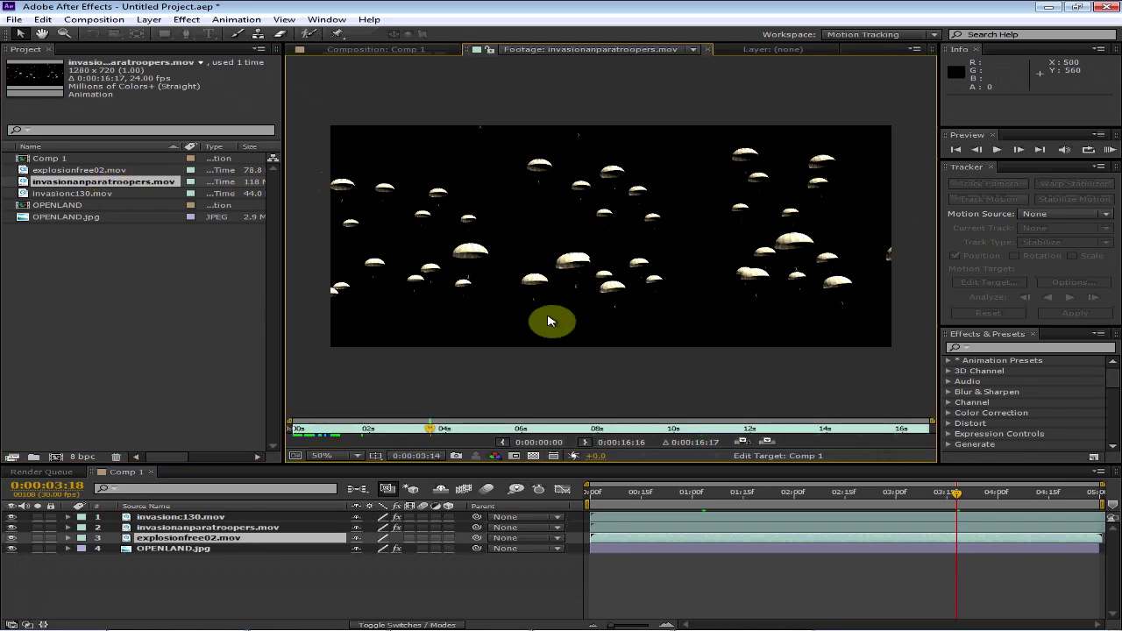
double_click(68, 197)
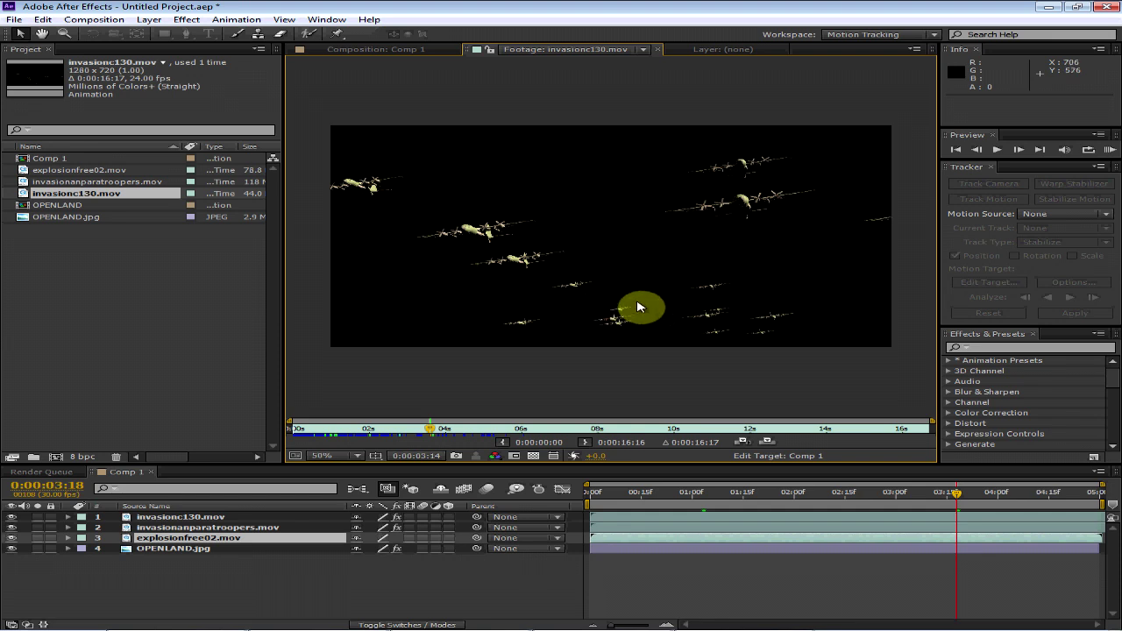
scroll(574, 278, up, 2)
scroll(574, 278, down, 2)
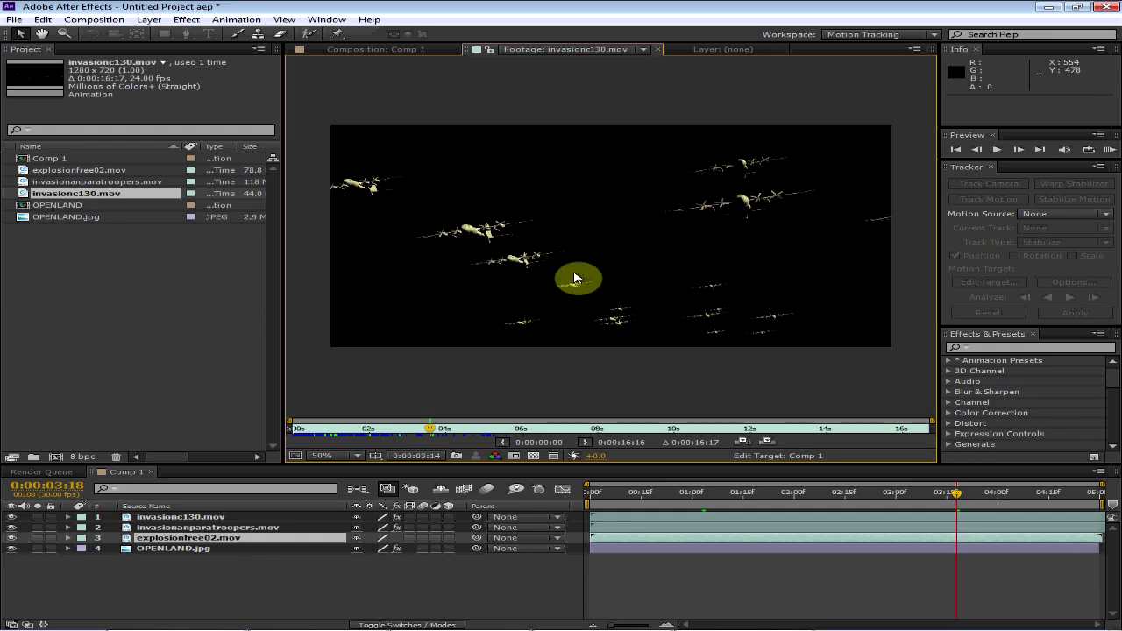